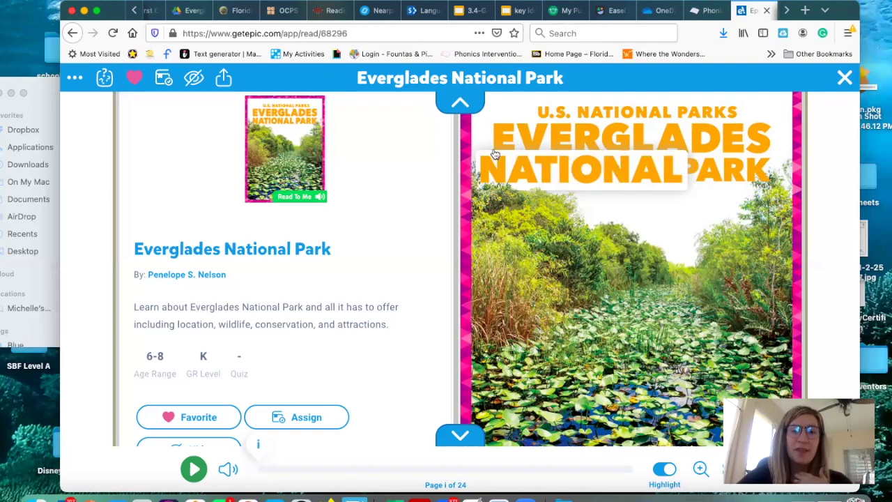
# - Switch to the Everglades Day 1 lesson in Nearpod
pyautogui.click(380, 11)
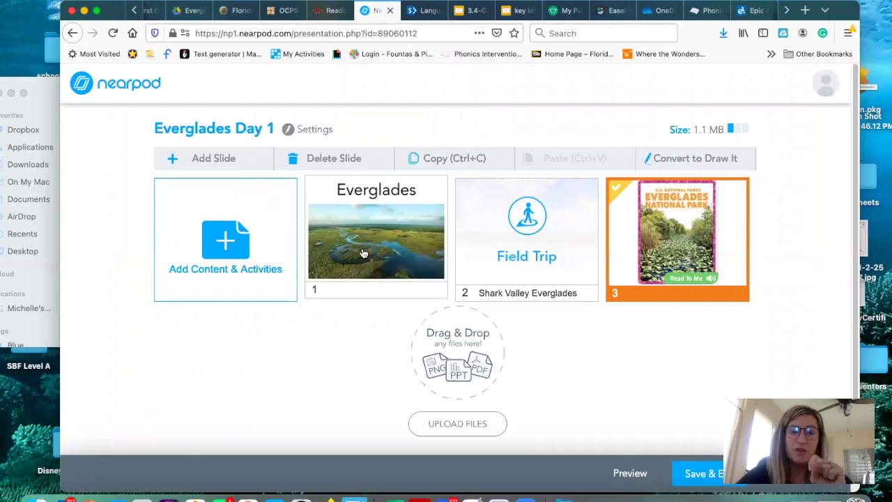
# - Add a new content slide to the lesson and title it "Everglades"
pyautogui.click(232, 244)
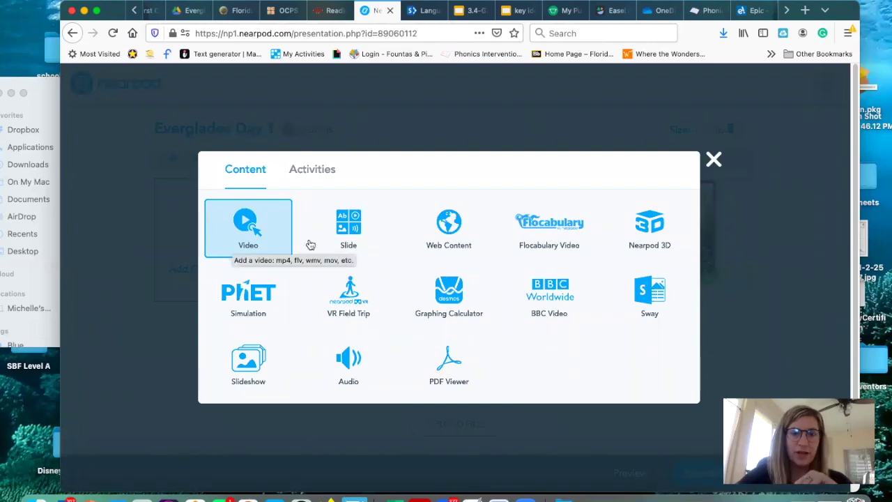
pyautogui.click(353, 235)
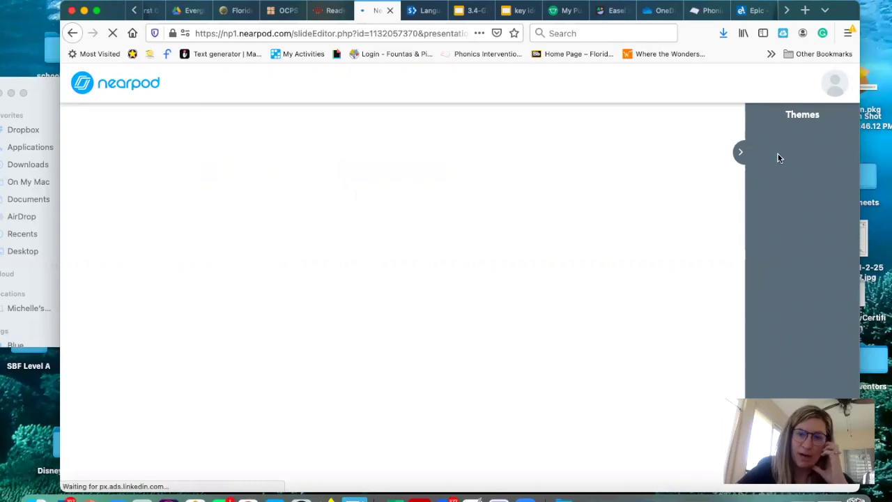
pyautogui.click(741, 155)
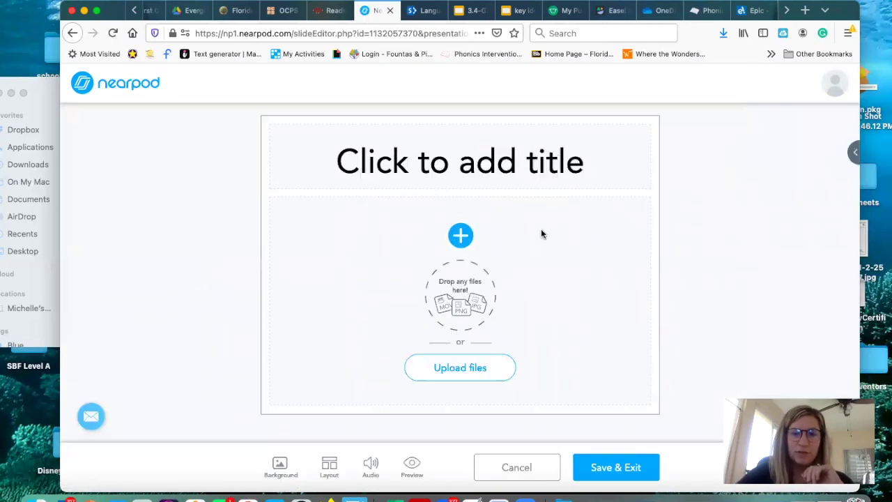
pyautogui.click(423, 164)
pyautogui.write('Everglades')
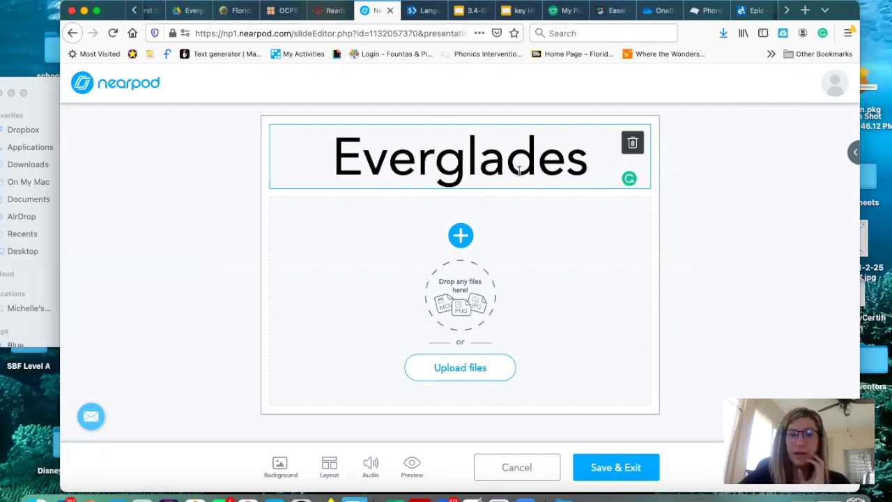
# - Search the web for an image for the slide body using "everglades national park"
pyautogui.click(460, 238)
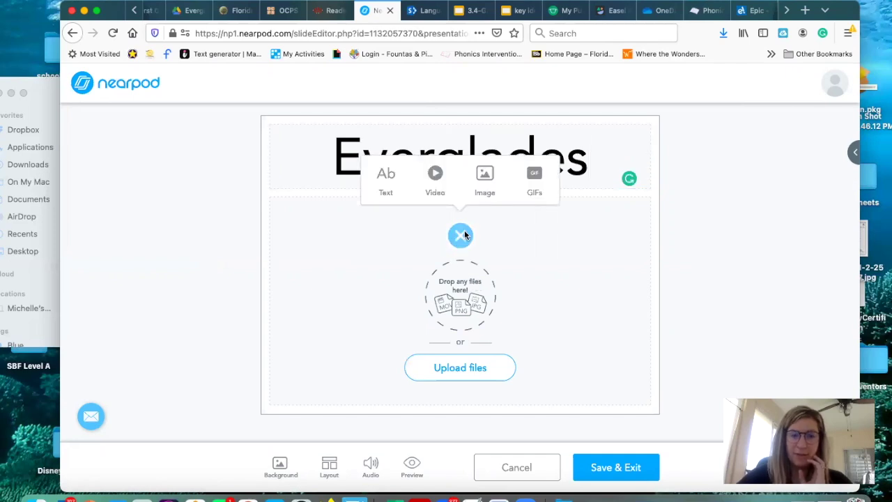
pyautogui.click(490, 178)
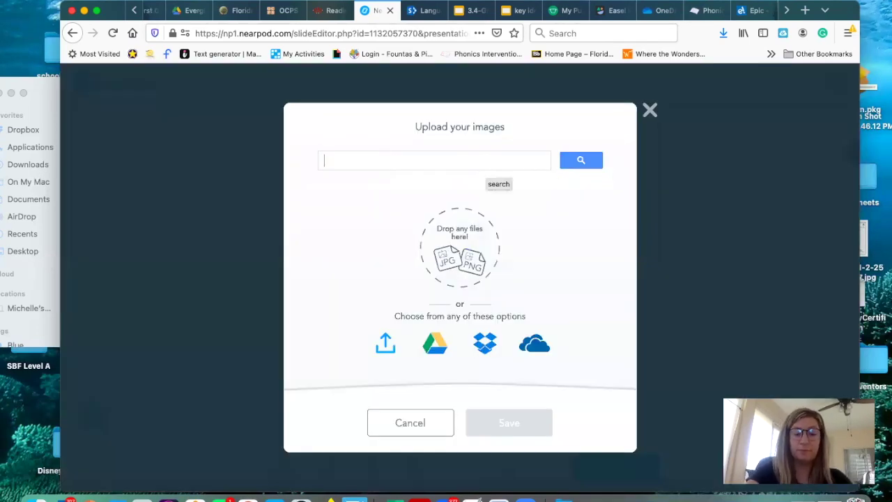
pyautogui.write('Everglades')
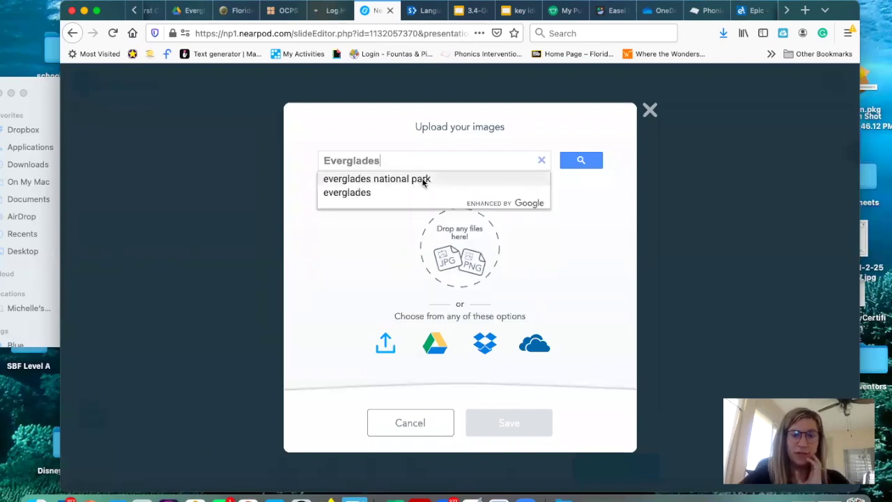
pyautogui.click(424, 181)
pyautogui.click(594, 166)
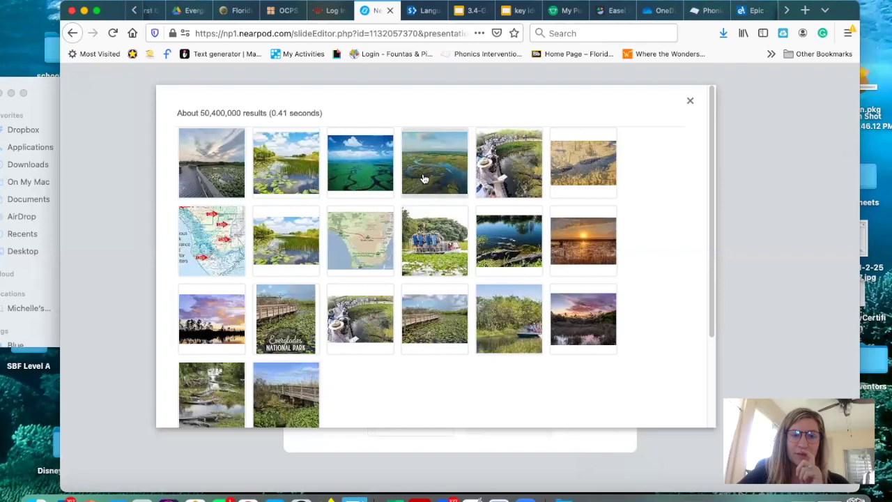
# - Insert the aerial photo of green wetlands under a blue sky into the slide and save the slide
pyautogui.click(381, 150)
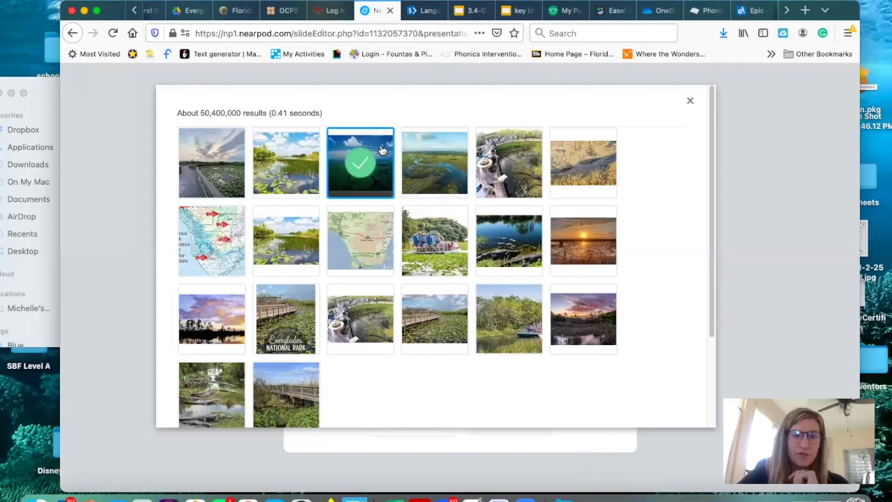
pyautogui.scroll(-3, 647, 303)
pyautogui.click(477, 358)
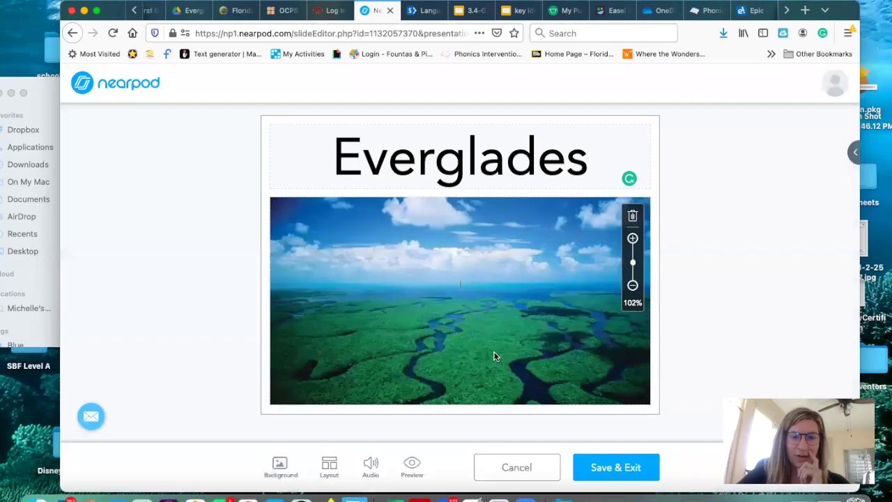
pyautogui.click(585, 468)
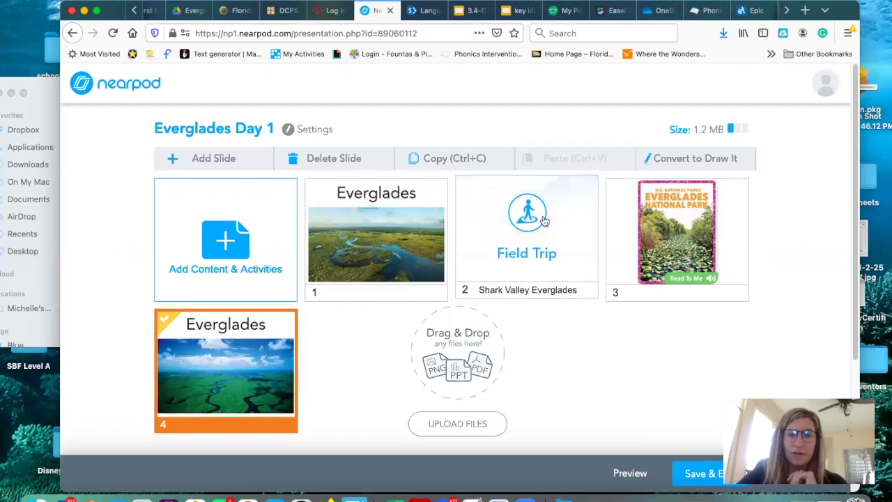
# - Delete slide 4, the Everglades slide with the green aerial wetlands photo, from the lesson
pyautogui.click(438, 230)
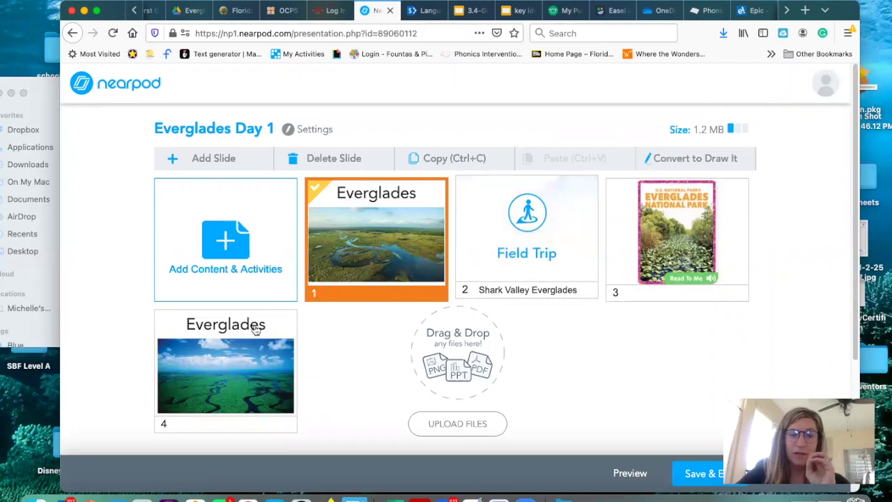
pyautogui.click(327, 159)
pyautogui.click(500, 211)
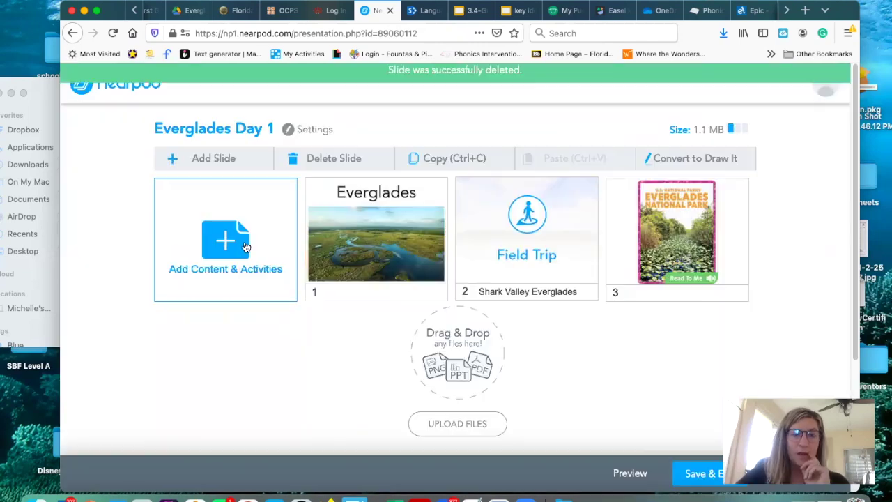
# - Search VR Field Trips for "everglades" and add Marina in Flamingo - Everglades N. P. - Florida to the lesson
pyautogui.click(207, 253)
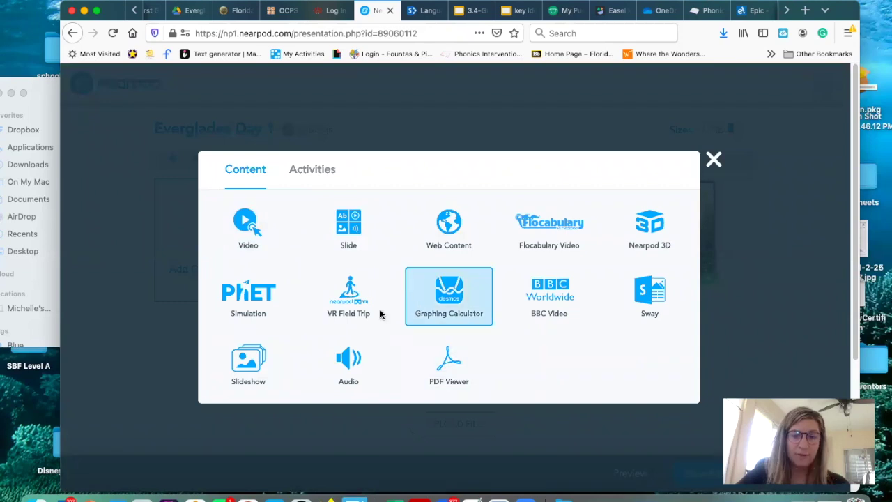
pyautogui.click(347, 294)
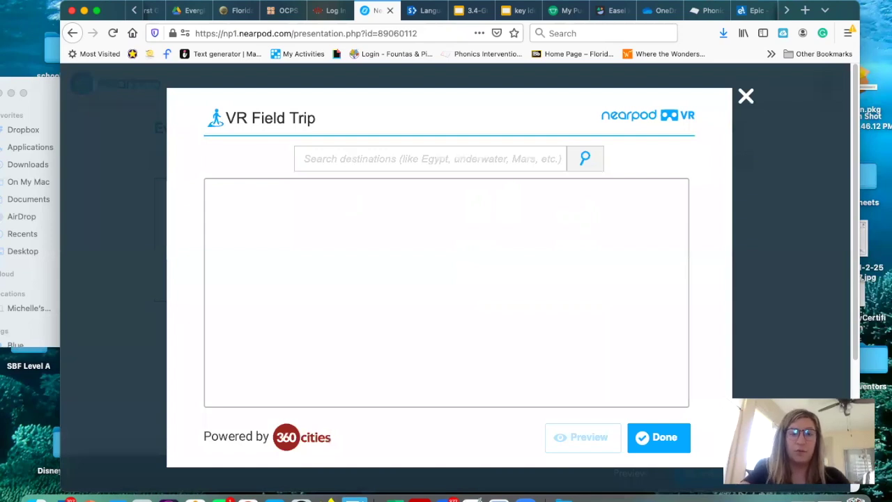
pyautogui.write('everglades')
pyautogui.press('Return')
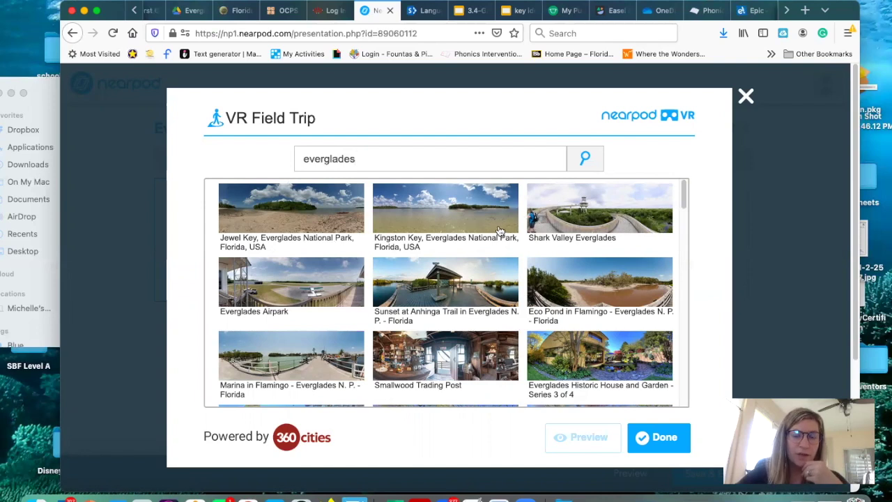
pyautogui.click(299, 345)
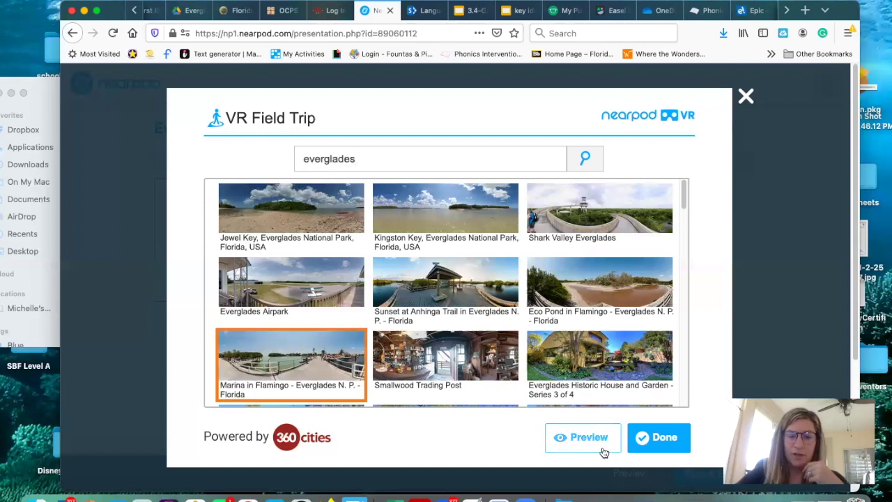
pyautogui.click(647, 442)
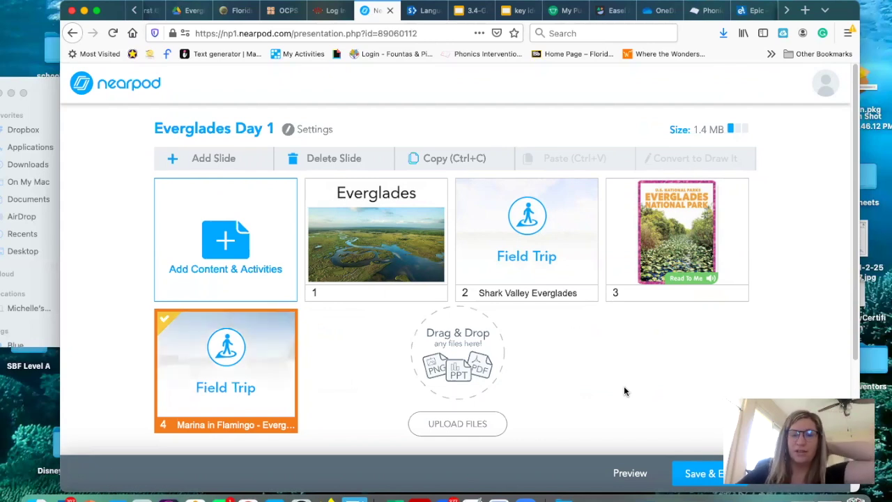
# - Open the Marina in Flamingo field trip preview, look around its 360-degree scene, and return to the lesson
pyautogui.click(216, 381)
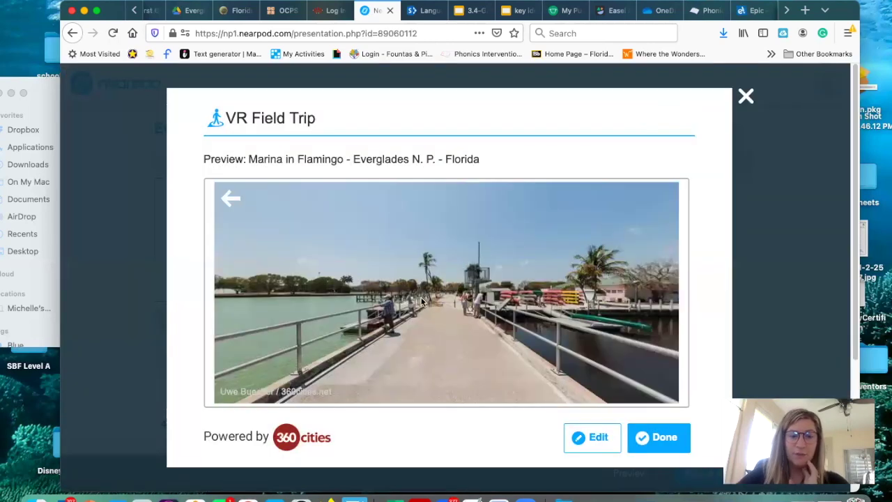
pyautogui.moveTo(468, 314); pyautogui.dragTo(619, 344)
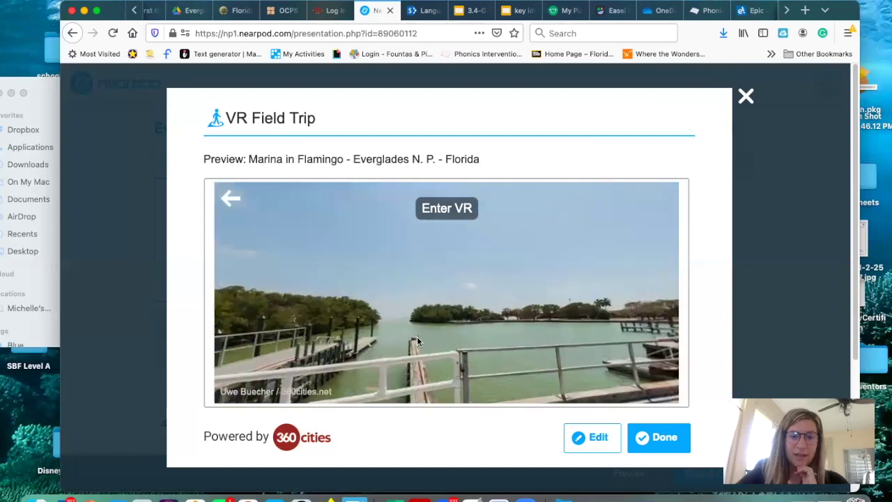
pyautogui.moveTo(392, 291); pyautogui.dragTo(528, 265)
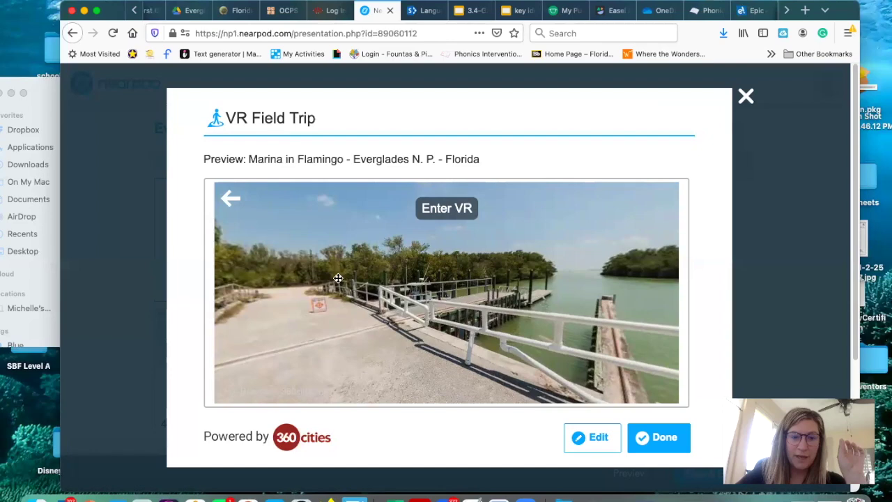
pyautogui.moveTo(338, 278); pyautogui.dragTo(471, 279)
pyautogui.moveTo(585, 295); pyautogui.dragTo(502, 310)
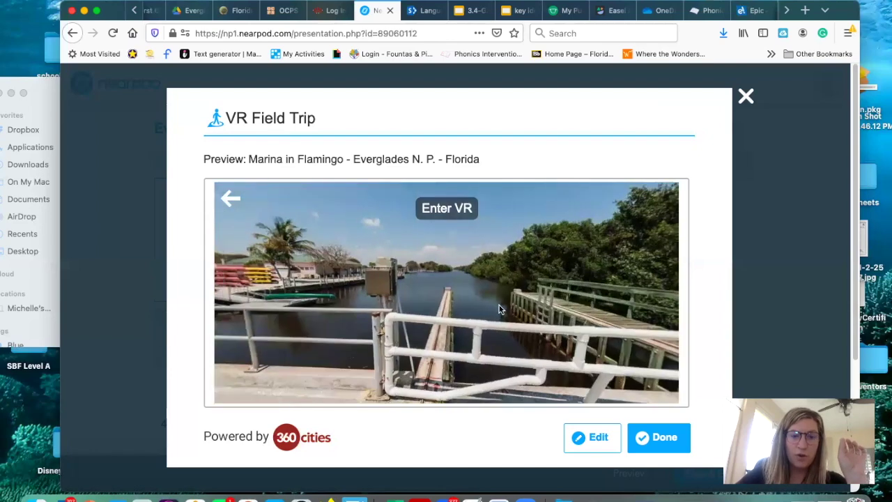
pyautogui.moveTo(272, 298); pyautogui.dragTo(388, 273)
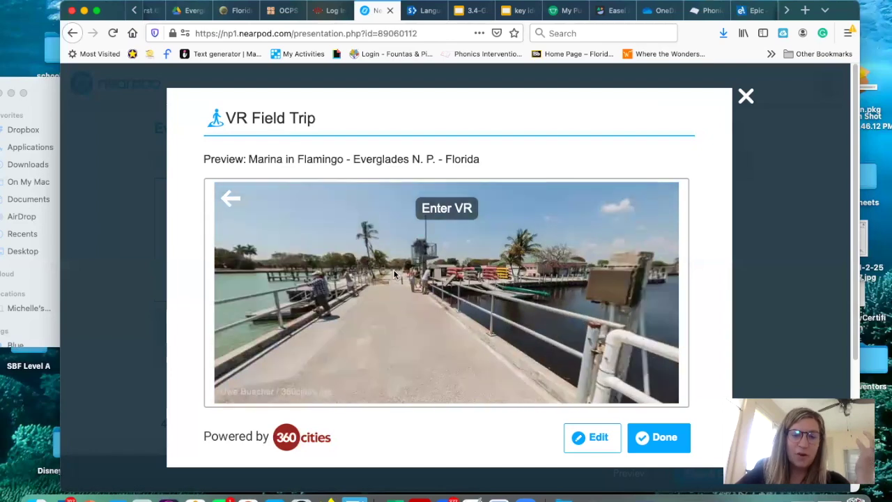
pyautogui.moveTo(393, 269); pyautogui.dragTo(395, 261)
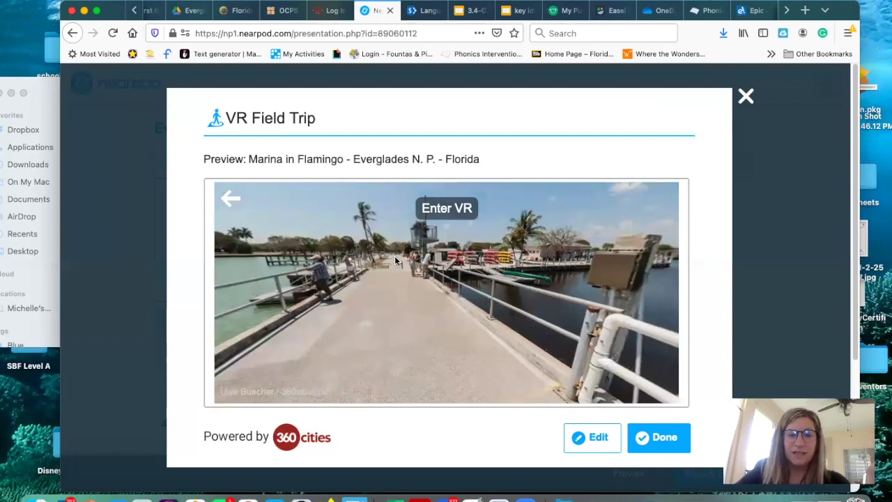
pyautogui.moveTo(377, 289); pyautogui.dragTo(557, 293)
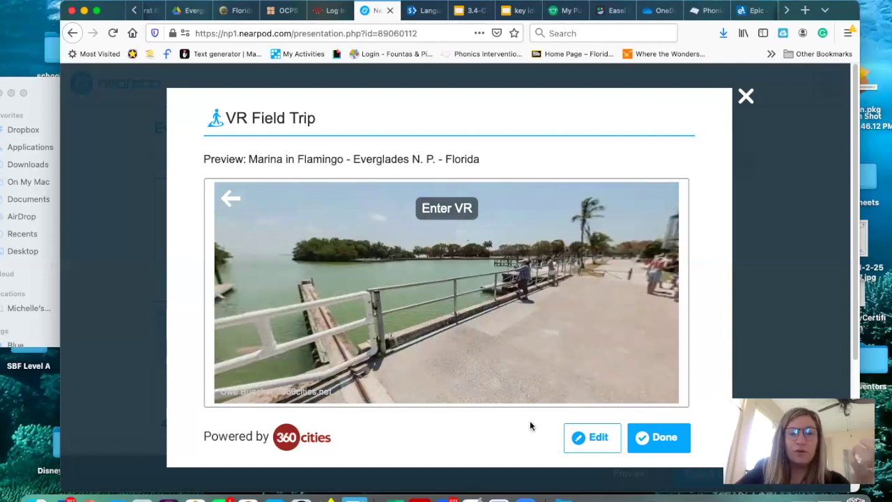
pyautogui.moveTo(519, 365); pyautogui.dragTo(515, 302)
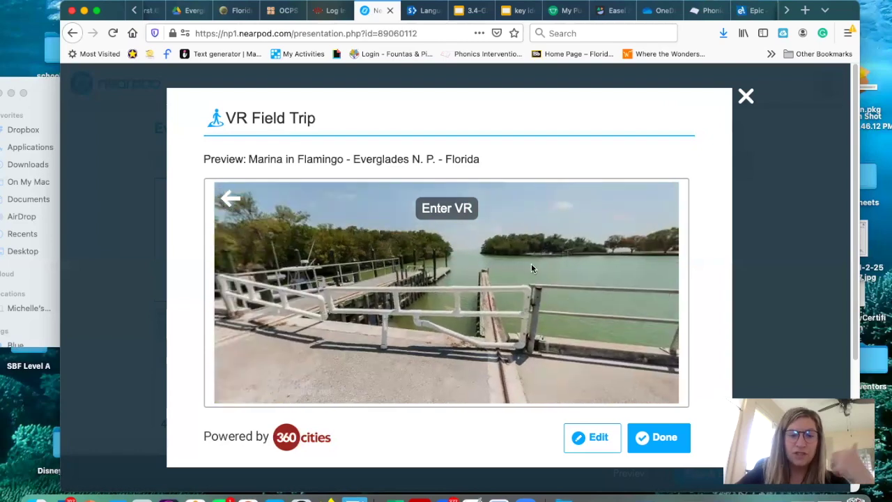
pyautogui.moveTo(453, 264); pyautogui.dragTo(559, 304)
pyautogui.moveTo(440, 300); pyautogui.dragTo(555, 284)
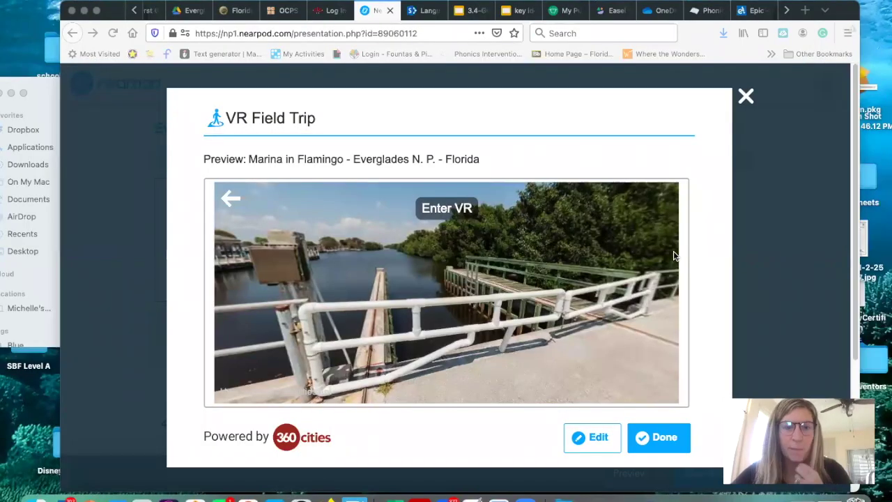
pyautogui.click(383, 280)
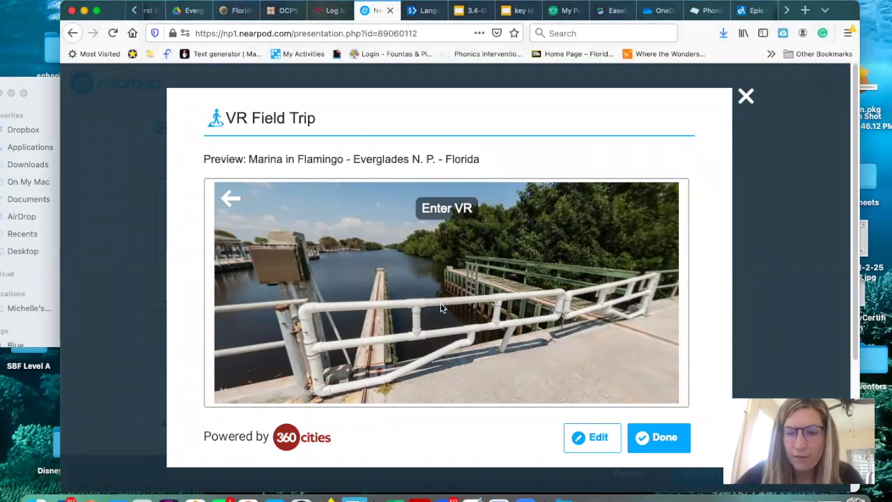
pyautogui.click(656, 441)
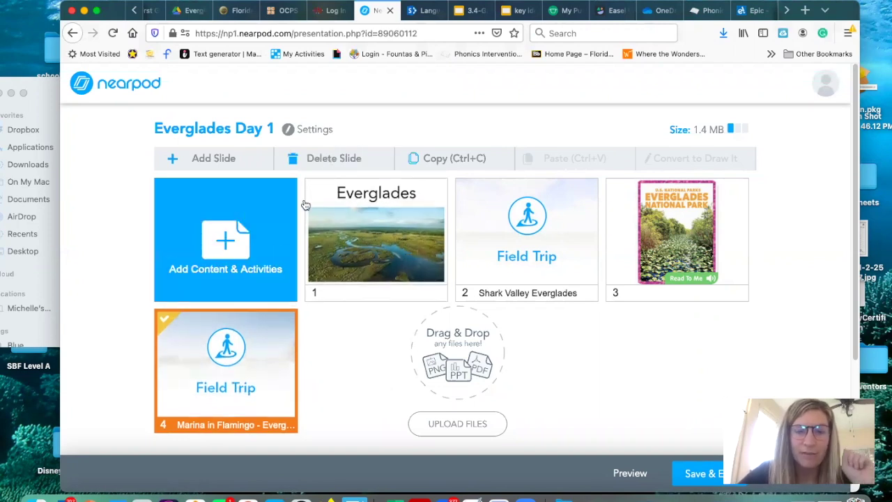
# - Open the Shark Valley Everglades field trip preview, look around the walkway and observation tower, and close it
pyautogui.click(475, 259)
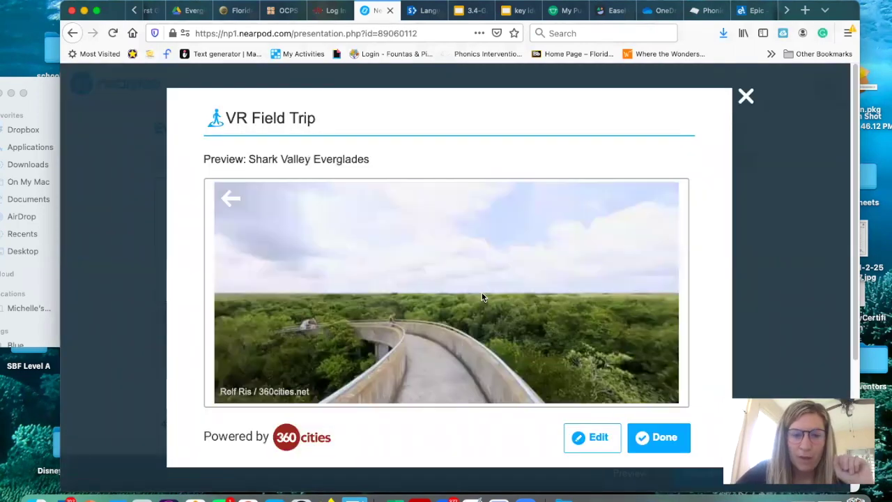
pyautogui.moveTo(416, 299); pyautogui.dragTo(551, 298)
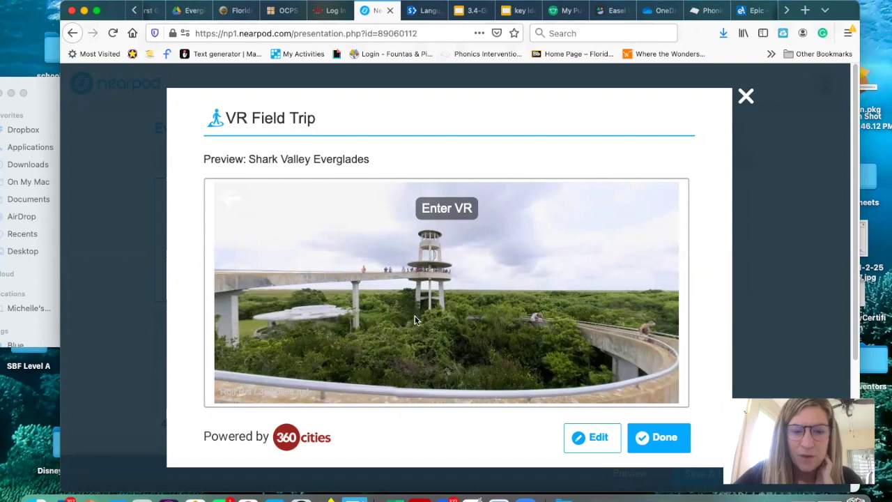
pyautogui.moveTo(458, 313); pyautogui.dragTo(455, 309)
pyautogui.moveTo(383, 314); pyautogui.dragTo(195, 388)
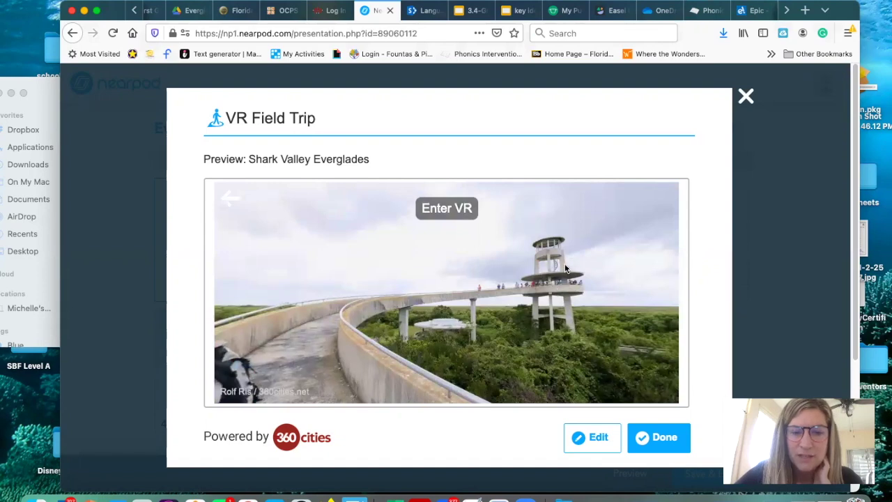
pyautogui.moveTo(561, 270); pyautogui.dragTo(309, 225)
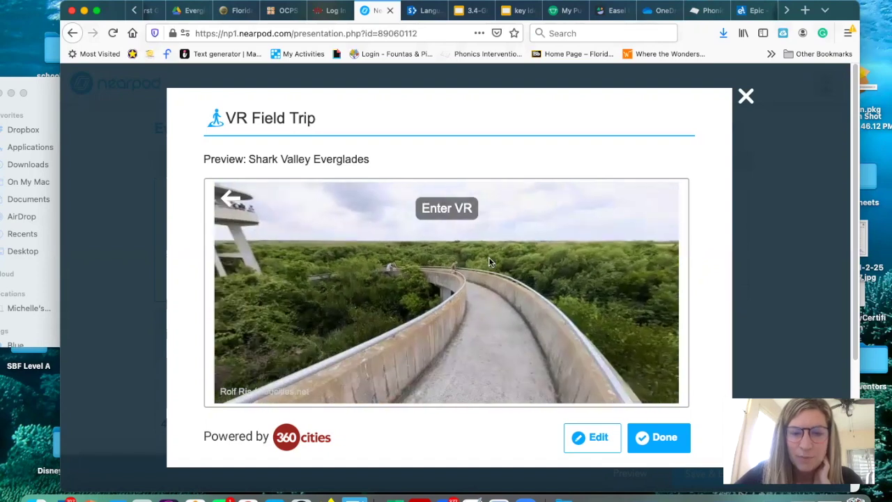
pyautogui.click(744, 97)
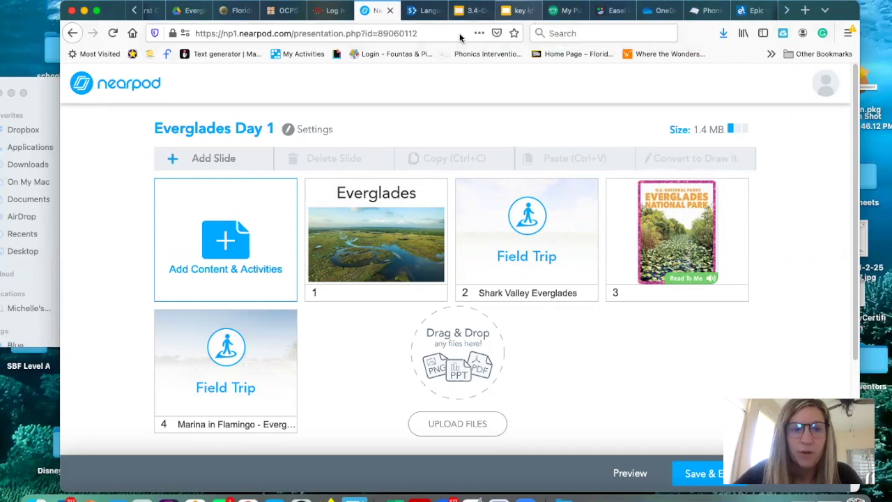
# - Switch to the key ideas slide presentation in Google Slides
pyautogui.click(517, 11)
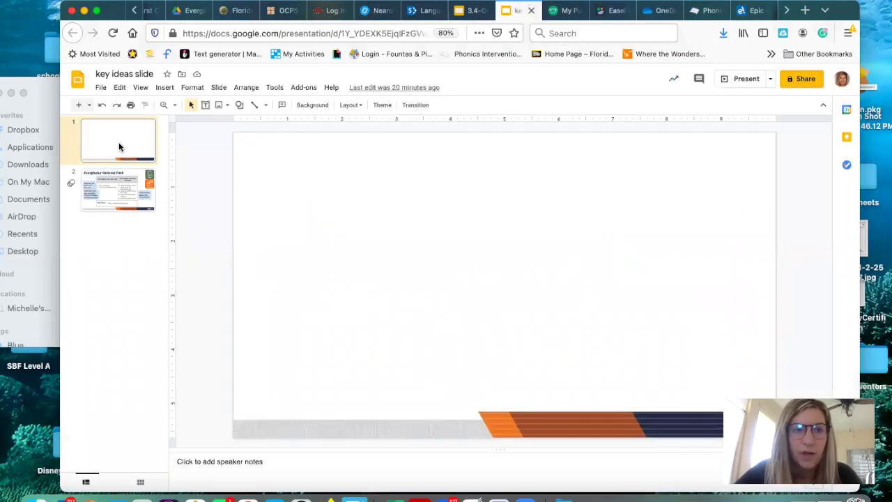
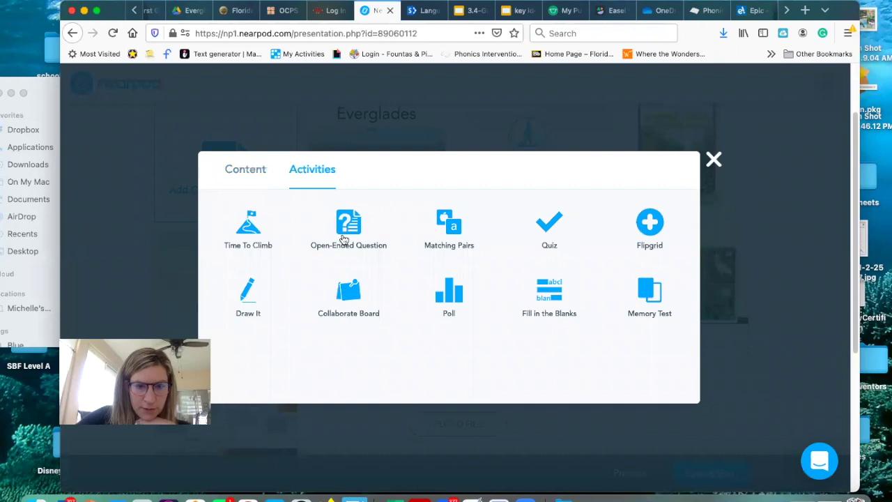
# - Add an open-ended question activity and attach the desktop screenshot of the orange Everglades animals page as its image
pyautogui.click(343, 239)
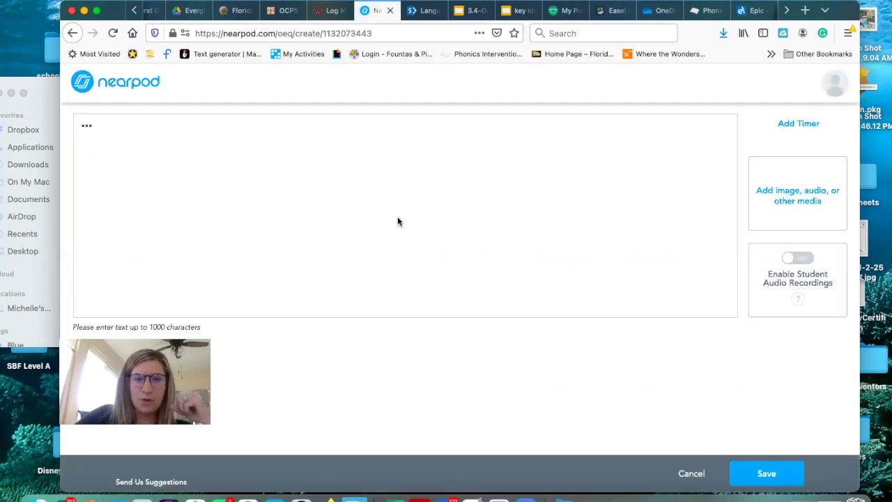
pyautogui.click(822, 208)
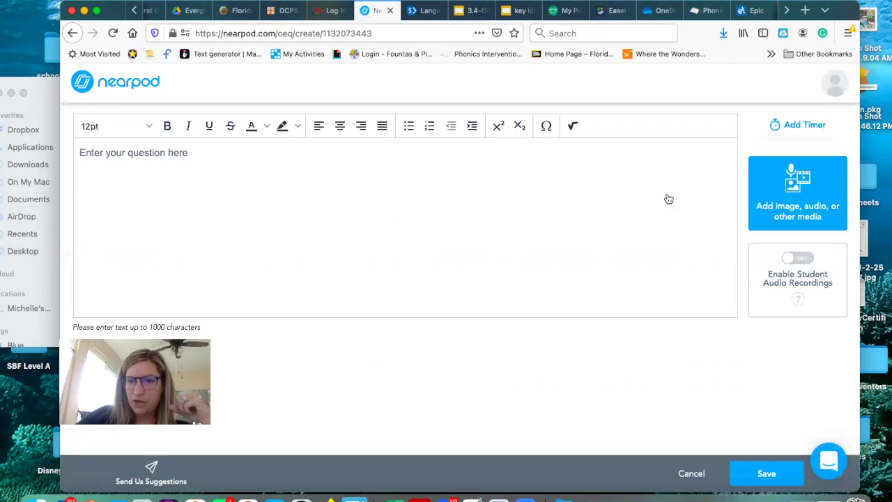
pyautogui.click(675, 172)
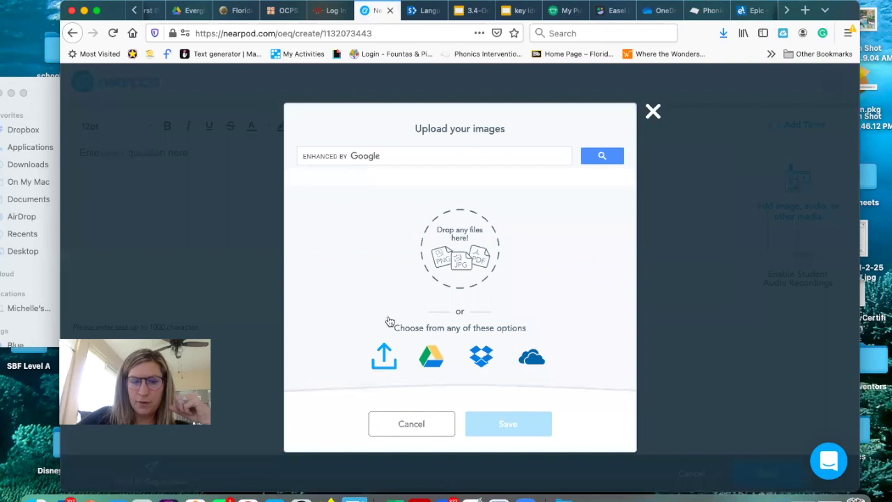
pyautogui.click(428, 246)
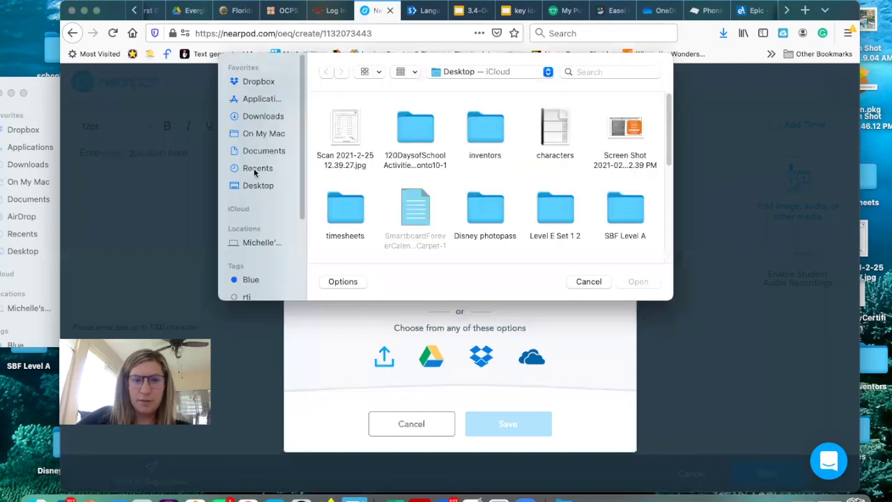
pyautogui.click(339, 124)
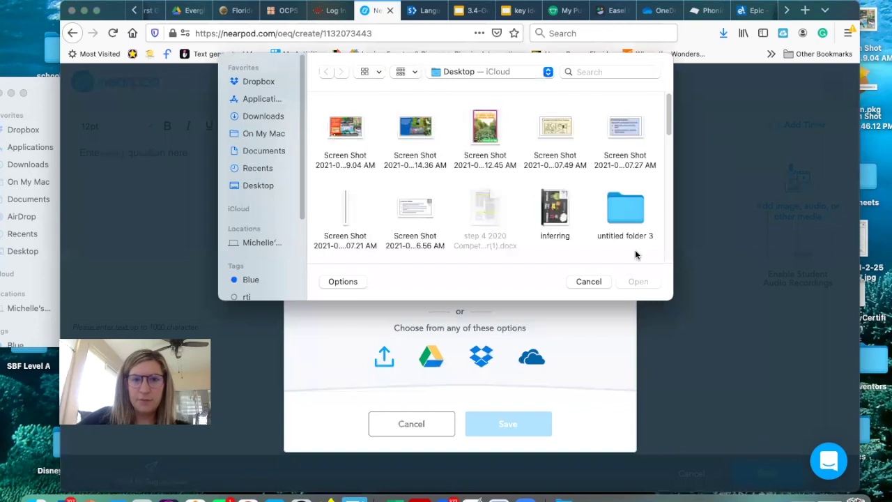
pyautogui.click(604, 286)
pyautogui.press('Escape')
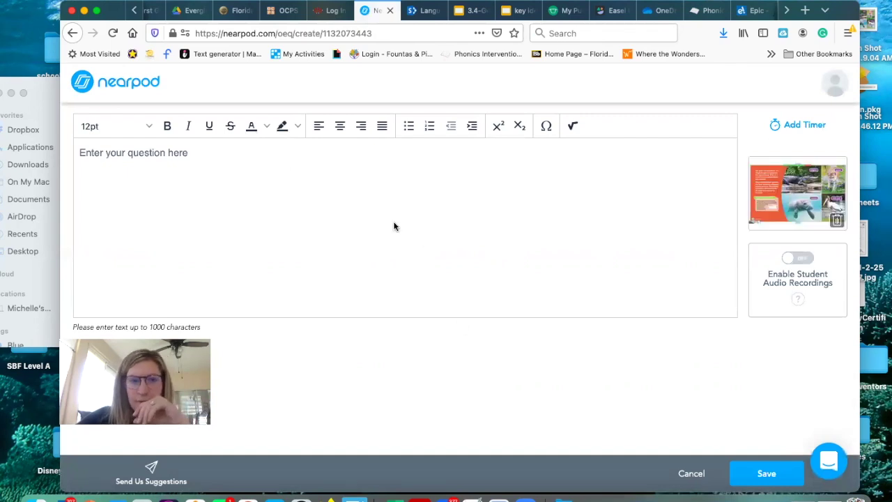
# - Write the question "Give me 2 key details from this page", enable student audio recordings, and save the activity
pyautogui.click(284, 153)
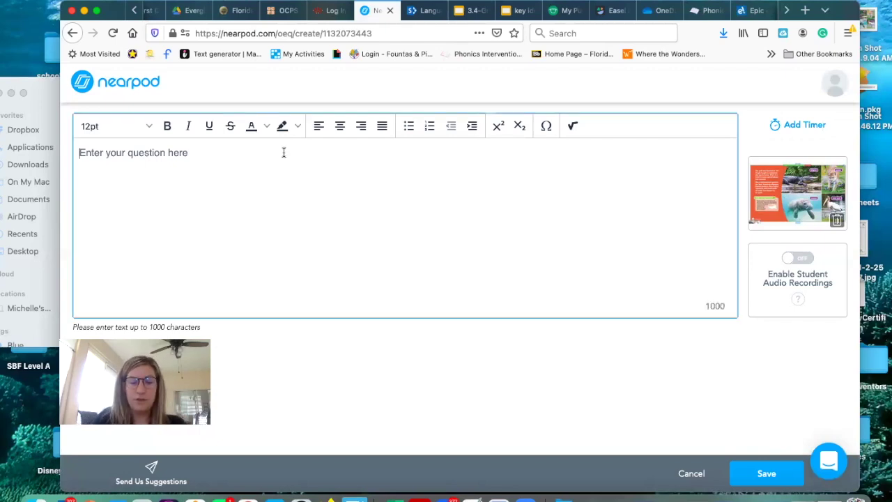
pyautogui.write('Give me 2 key details from t')
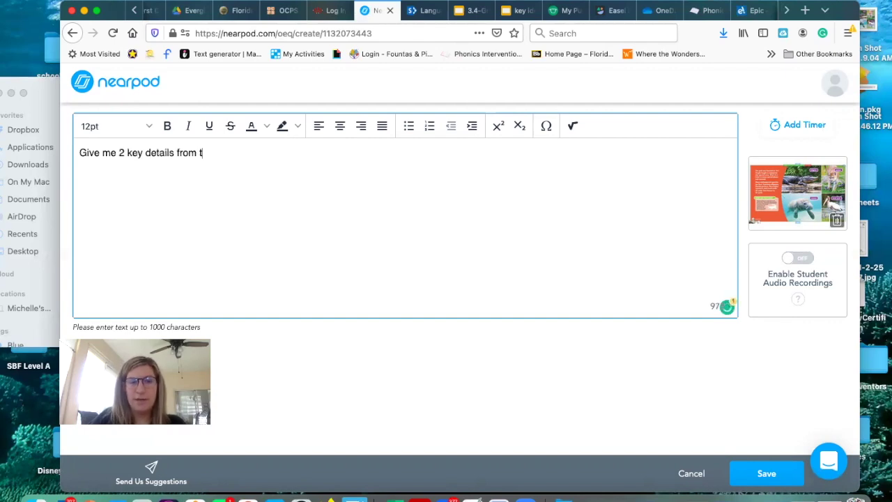
pyautogui.write('his page')
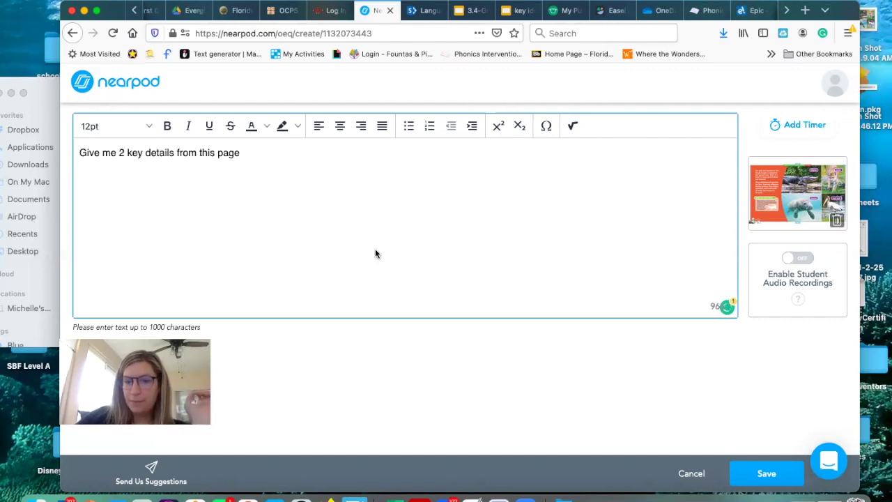
pyautogui.click(805, 262)
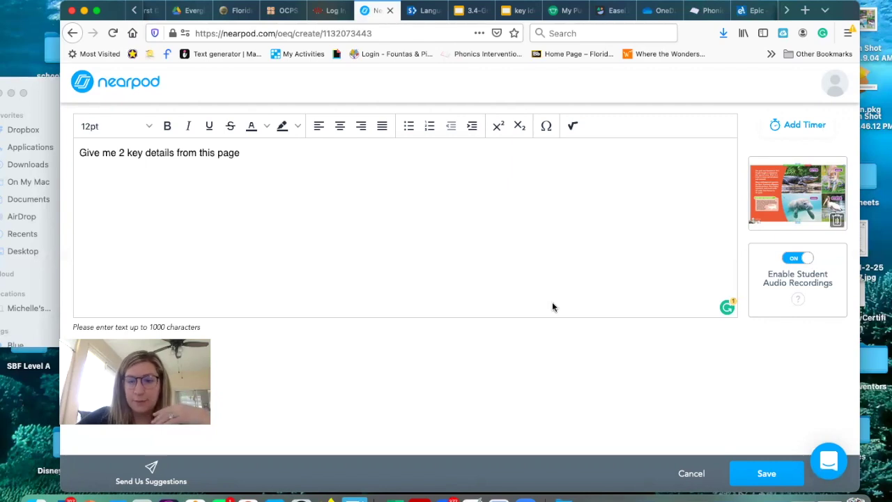
pyautogui.click(764, 473)
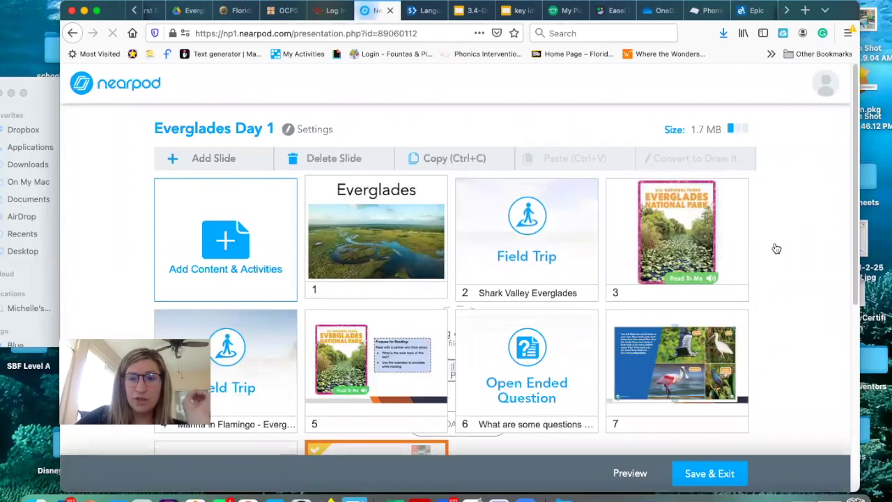
# - Check the new open-ended question in the student preview and close the preview
pyautogui.scroll(-2, 776, 246)
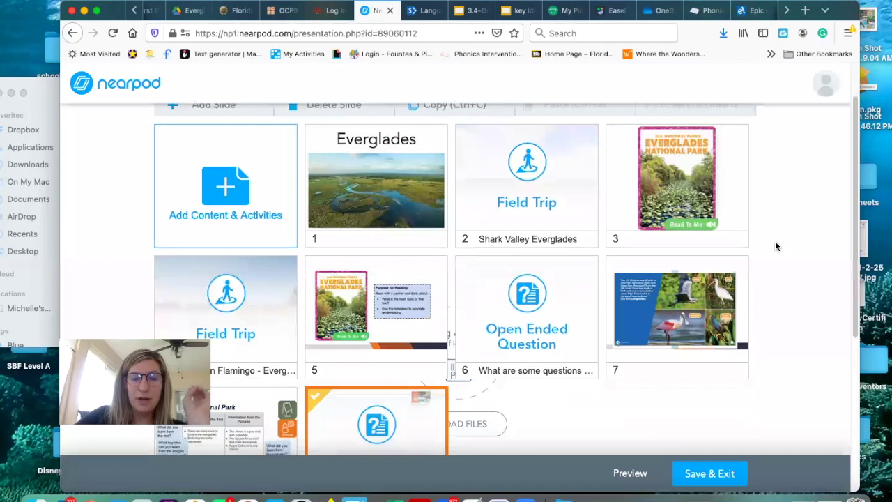
pyautogui.scroll(-1, 775, 246)
pyautogui.scroll(-1, 776, 246)
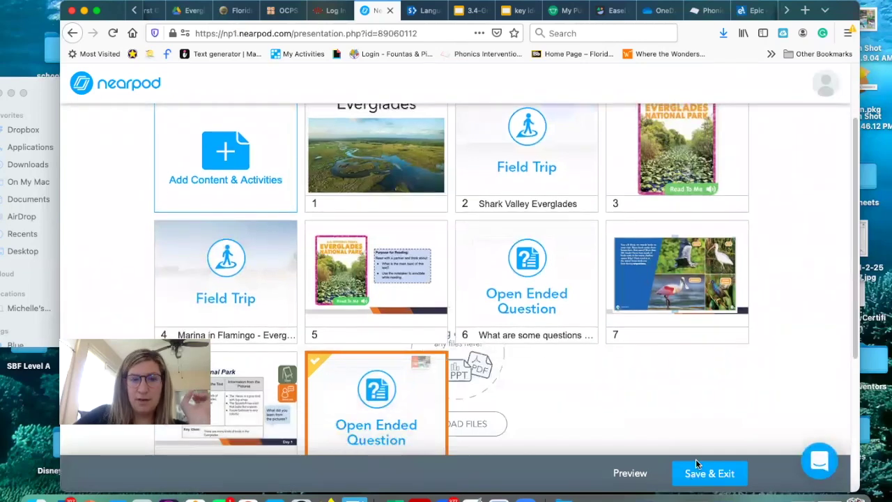
pyautogui.click(630, 473)
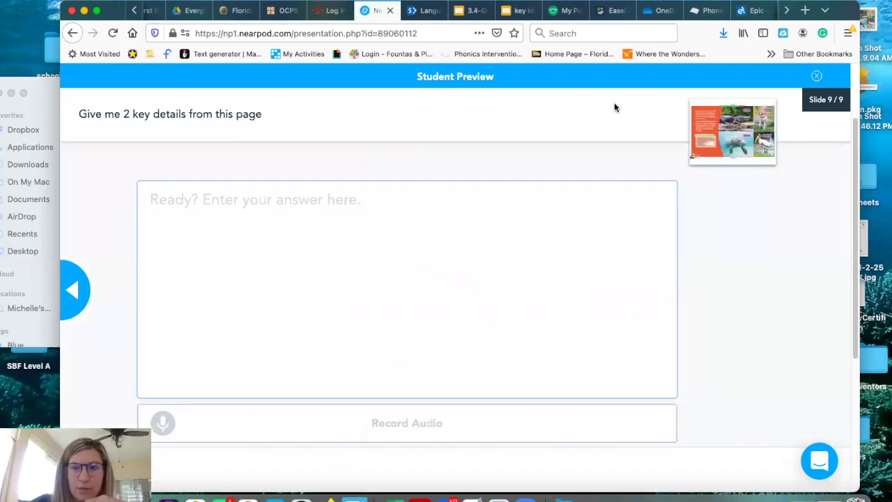
pyautogui.click(815, 76)
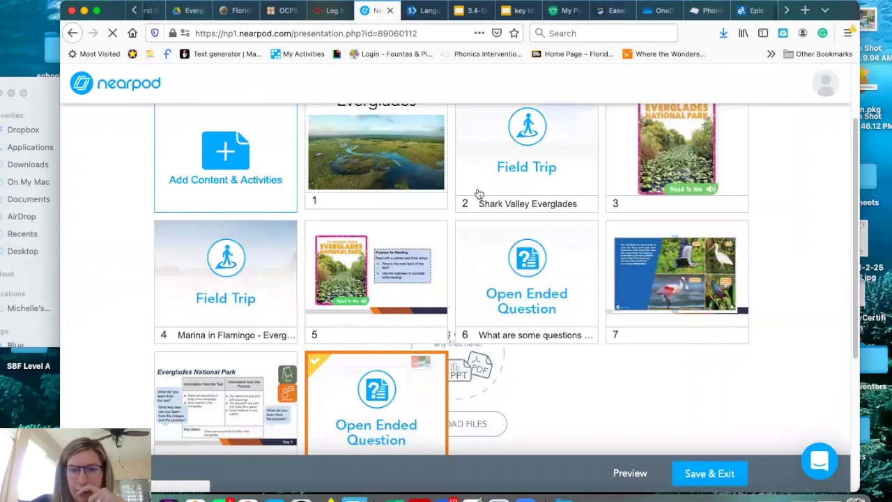
# - Save the Everglades Day 1 lesson and exit to the lesson library
pyautogui.scroll(1, 473, 202)
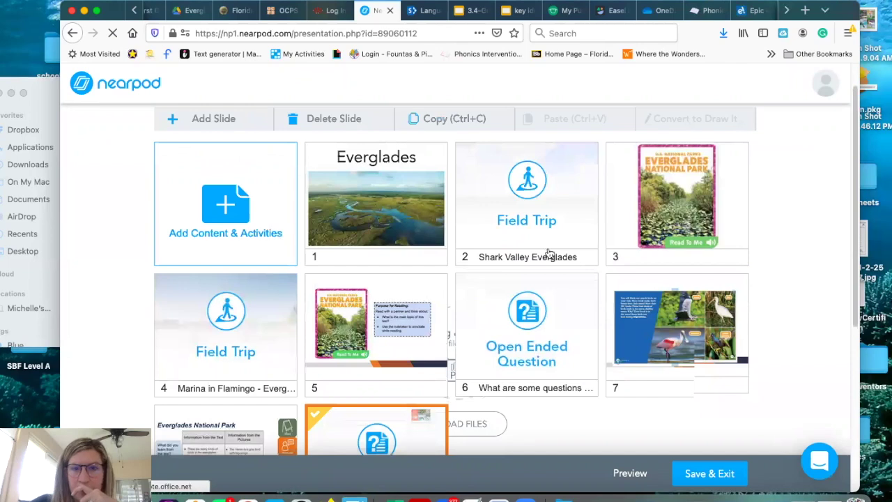
pyautogui.scroll(-2, 647, 431)
pyautogui.click(693, 472)
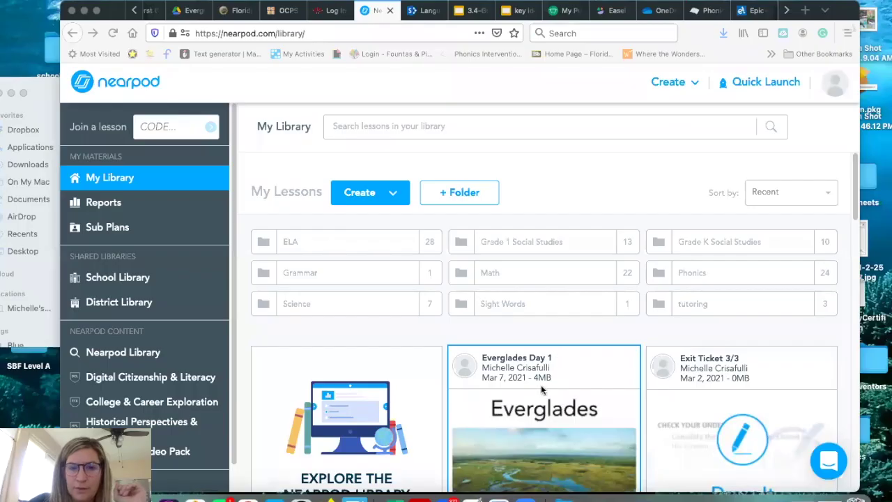
# - Open the Everglades Day 1 lesson preview from the library and page through all its slides to the final question
pyautogui.moveTo(541, 428)
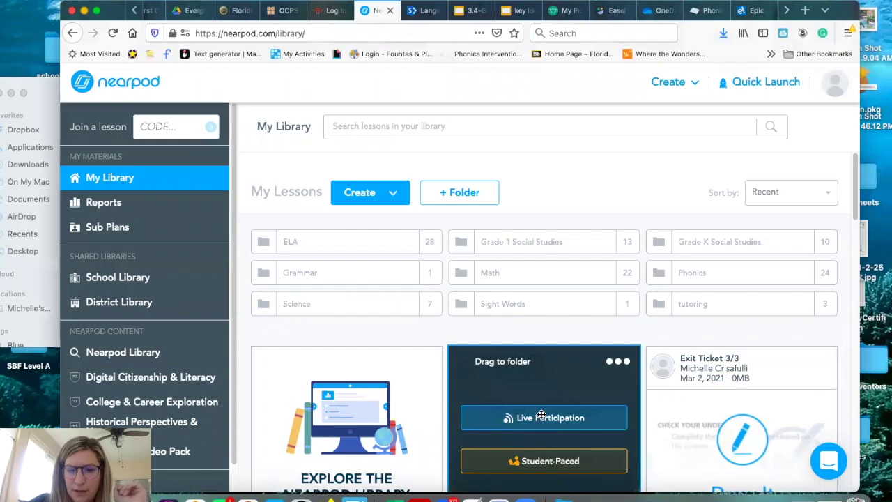
pyautogui.scroll(-1, 589, 478)
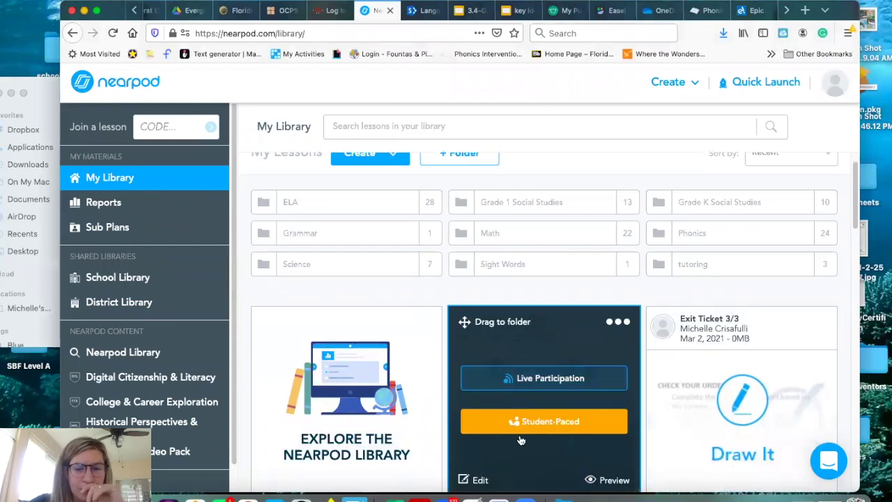
pyautogui.click(611, 479)
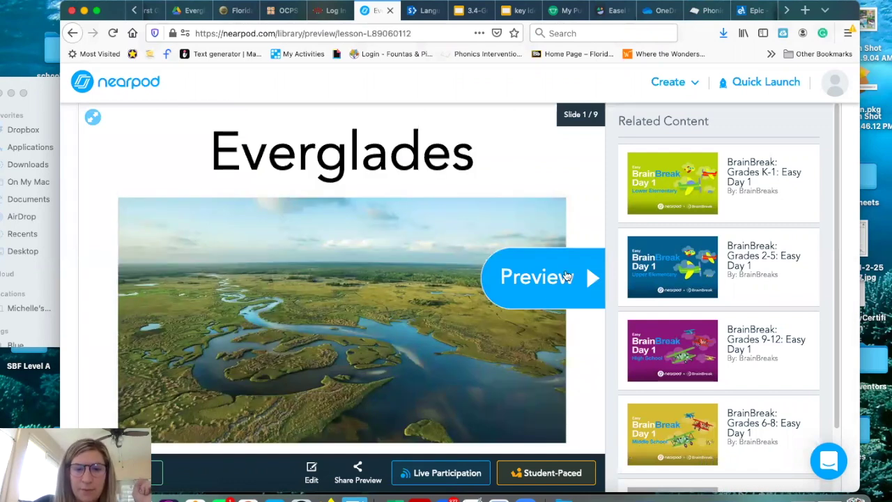
pyautogui.click(567, 277)
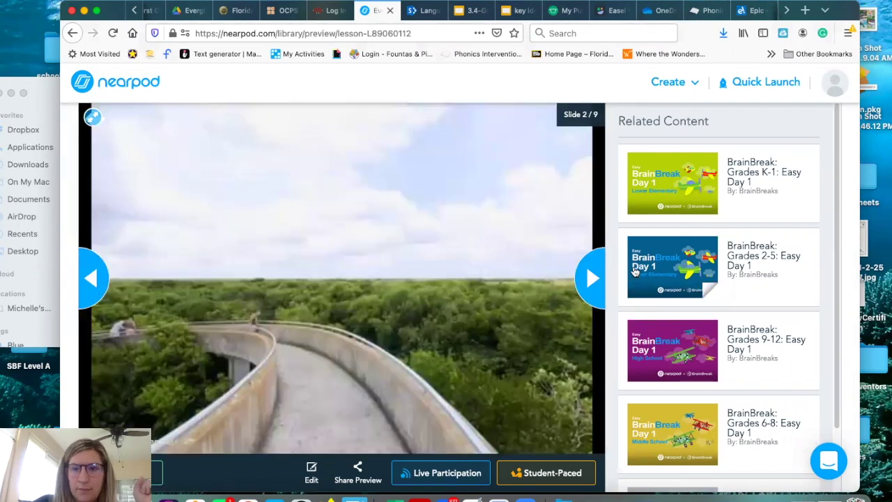
pyautogui.click(594, 279)
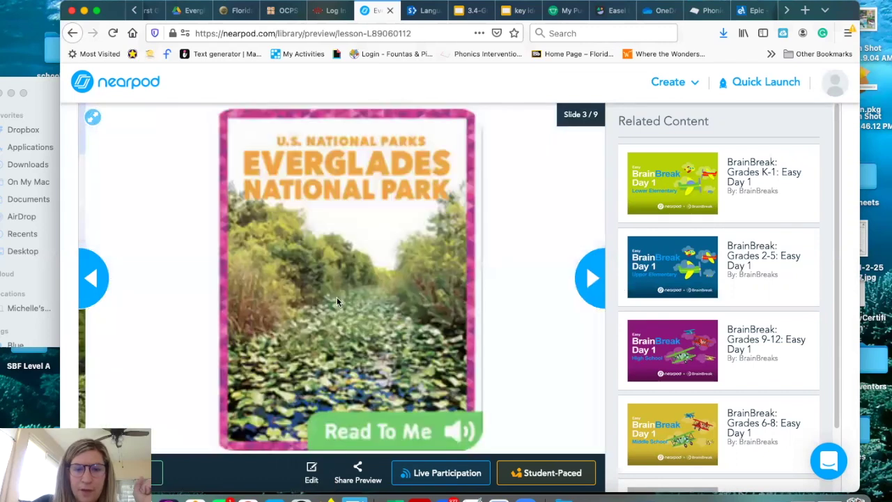
pyautogui.click(589, 274)
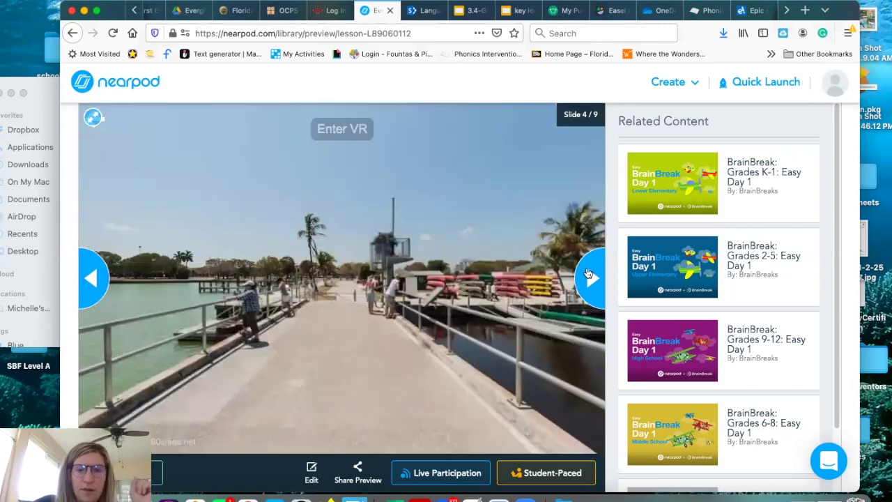
pyautogui.click(589, 274)
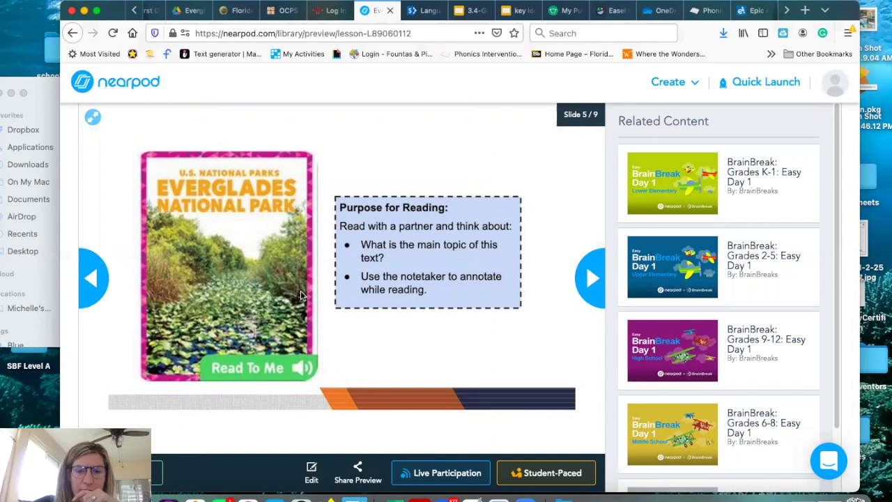
pyautogui.click(592, 278)
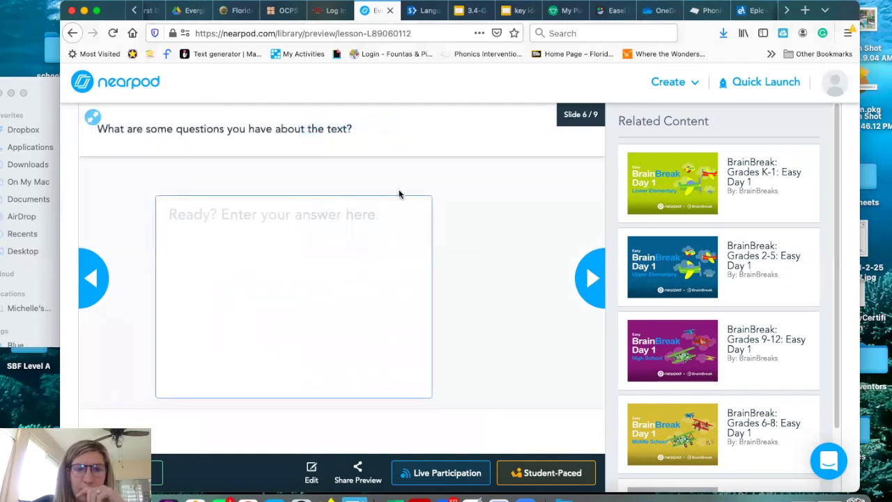
pyautogui.click(588, 282)
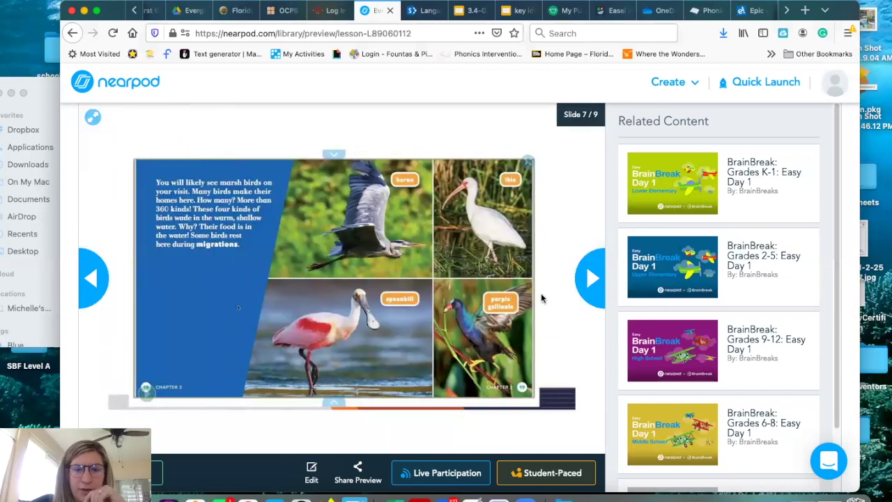
pyautogui.click(586, 278)
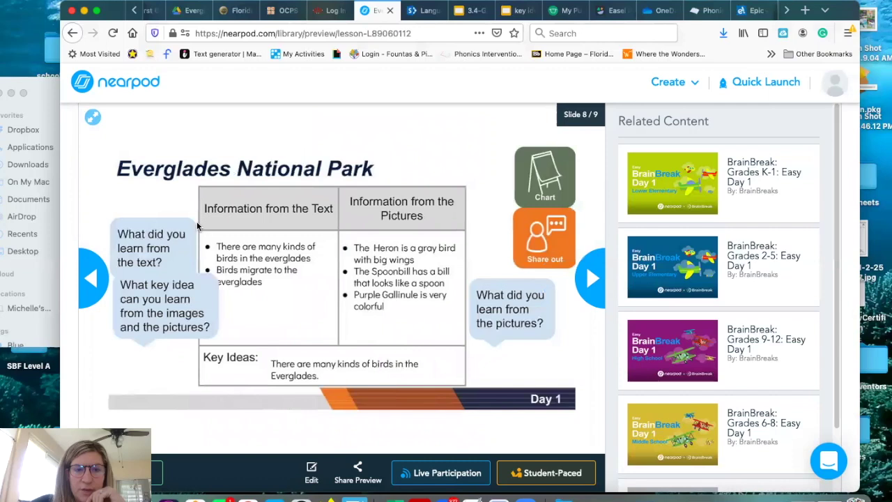
pyautogui.click(590, 272)
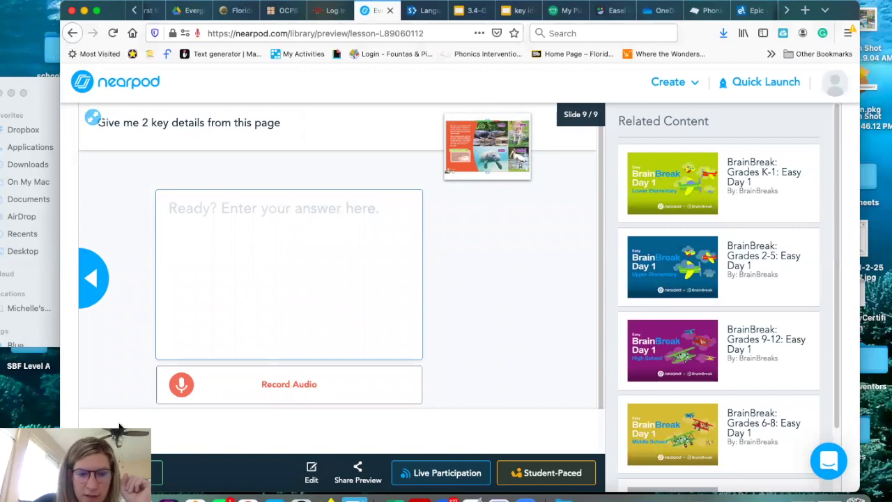
# - Reopen the lesson for editing, moving the Purpose for Reading slide before the book cover and the Marina in Flamingo field trip to the end
pyautogui.click(313, 470)
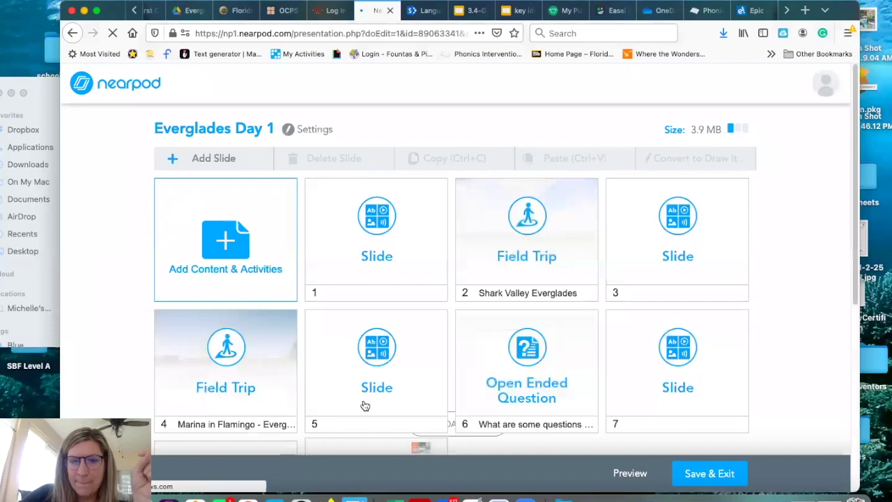
pyautogui.moveTo(336, 334); pyautogui.dragTo(337, 363)
pyautogui.click(705, 259)
pyautogui.moveTo(548, 439); pyautogui.dragTo(727, 276)
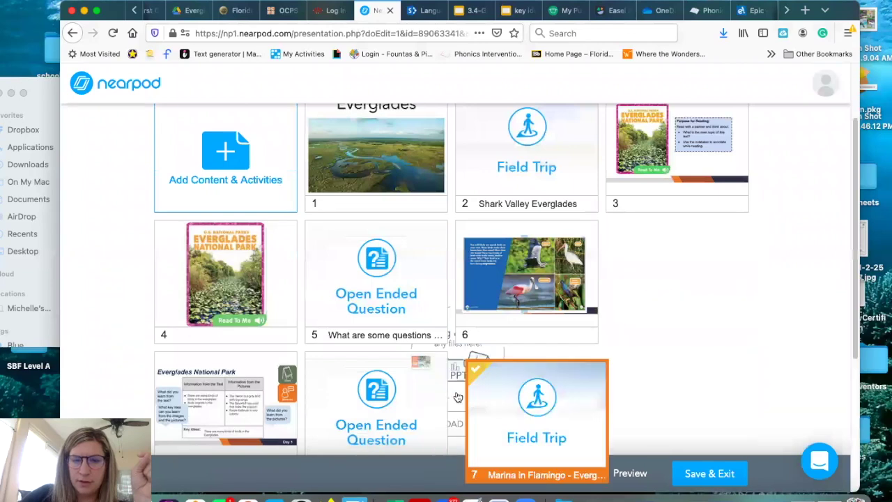
pyautogui.moveTo(638, 191); pyautogui.dragTo(395, 317)
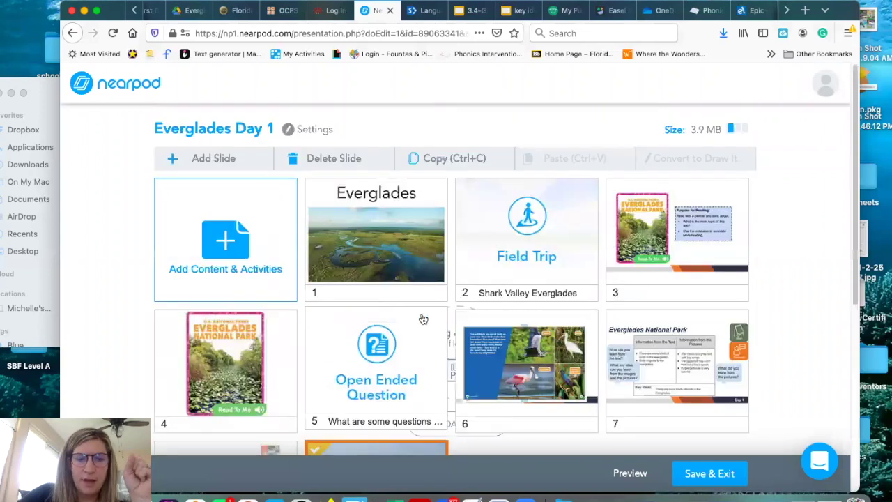
# - Switch to Epic and copy the share link of the Everglades National Park book
pyautogui.click(223, 360)
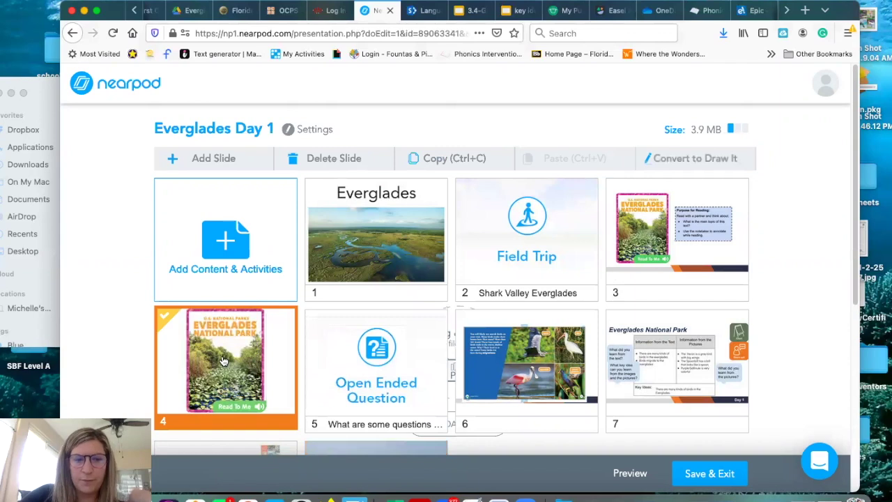
pyautogui.doubleClick(224, 360)
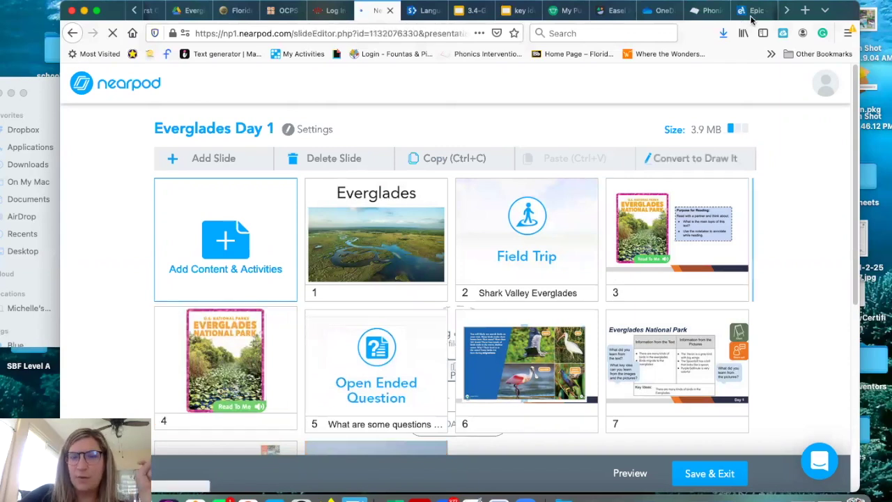
pyautogui.hotkey('ctrl', 'Tab')
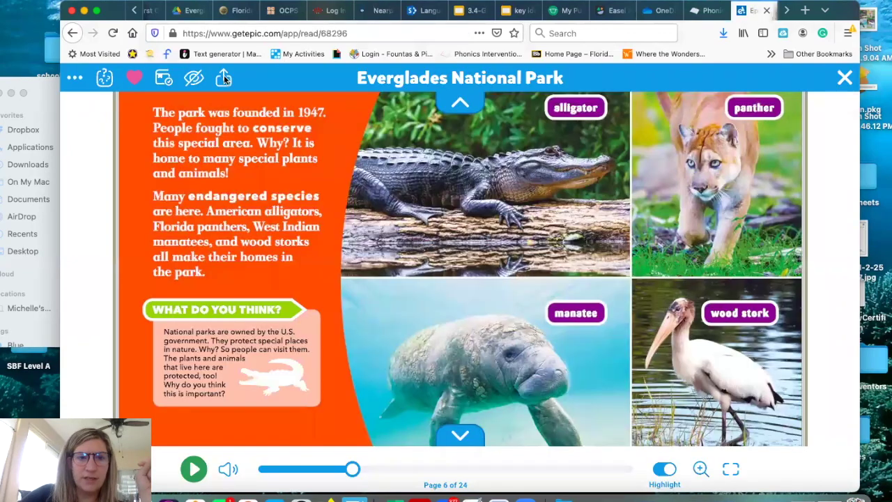
pyautogui.click(223, 77)
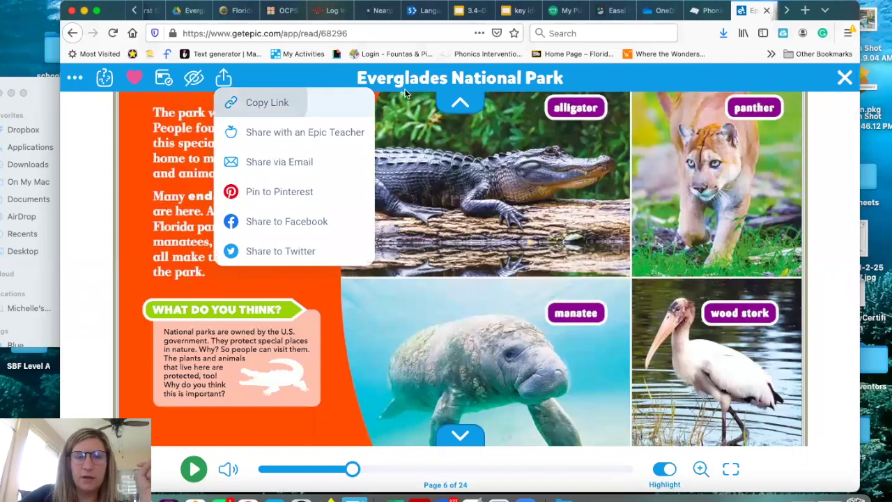
pyautogui.click(348, 102)
pyautogui.click(581, 229)
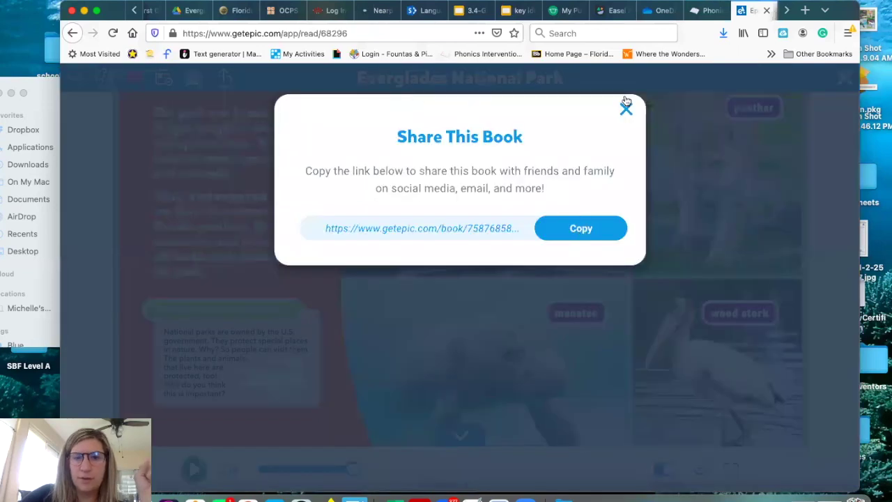
pyautogui.click(626, 109)
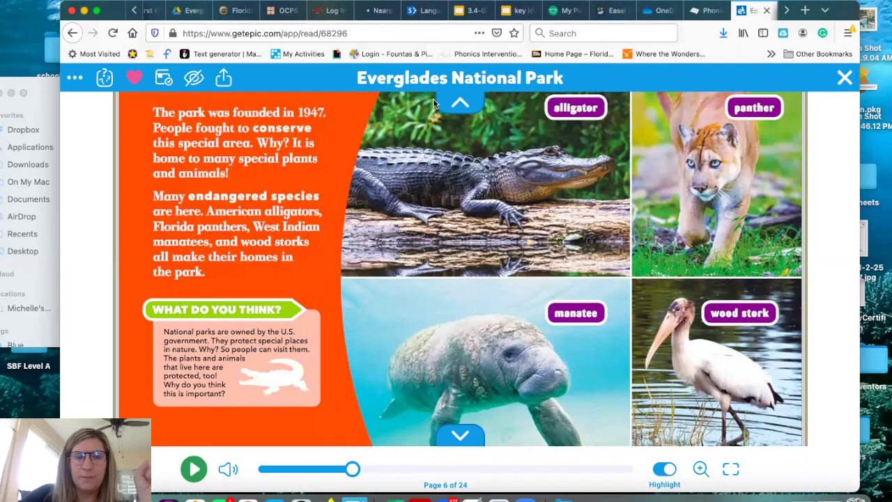
# - Return to Nearpod, cancel editing the book cover slide, and enter the copied Epic book link as new Web Content
pyautogui.click(375, 10)
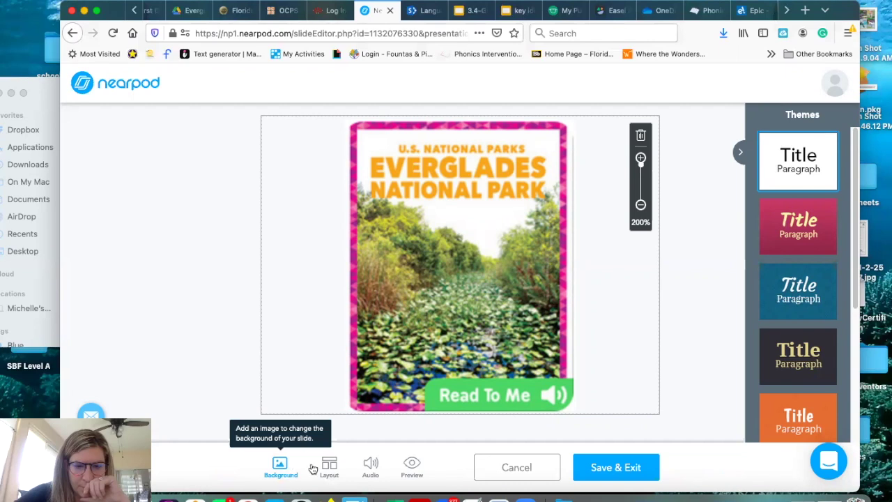
pyautogui.click(521, 475)
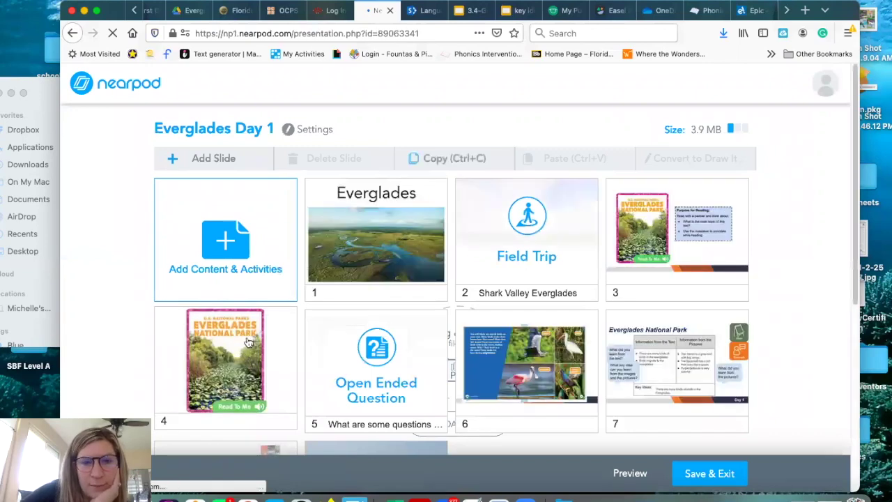
pyautogui.click(240, 220)
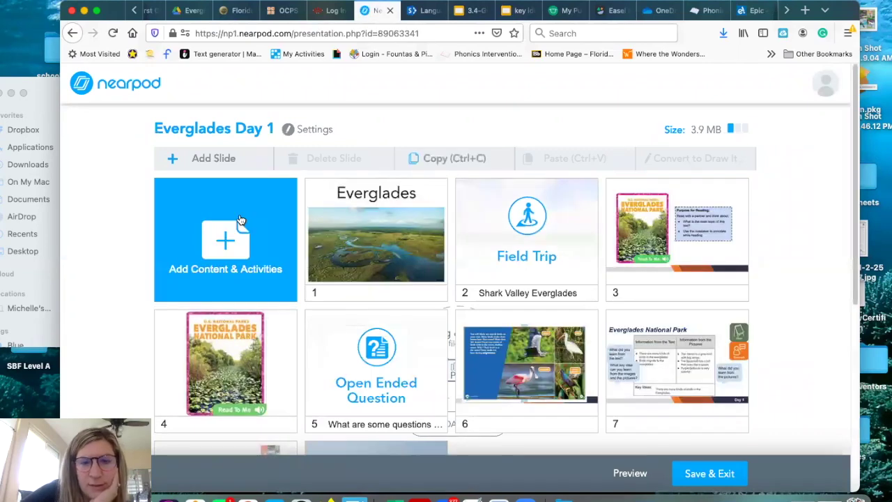
pyautogui.click(240, 220)
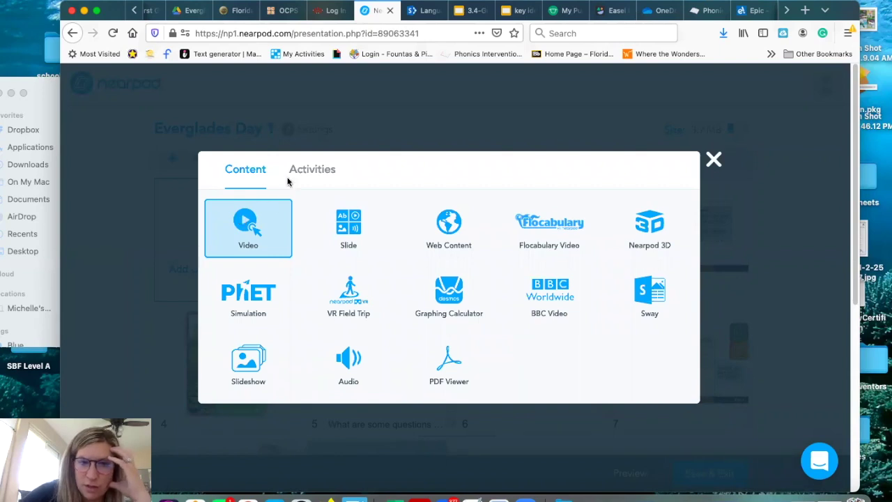
pyautogui.click(462, 218)
pyautogui.rightClick(458, 224)
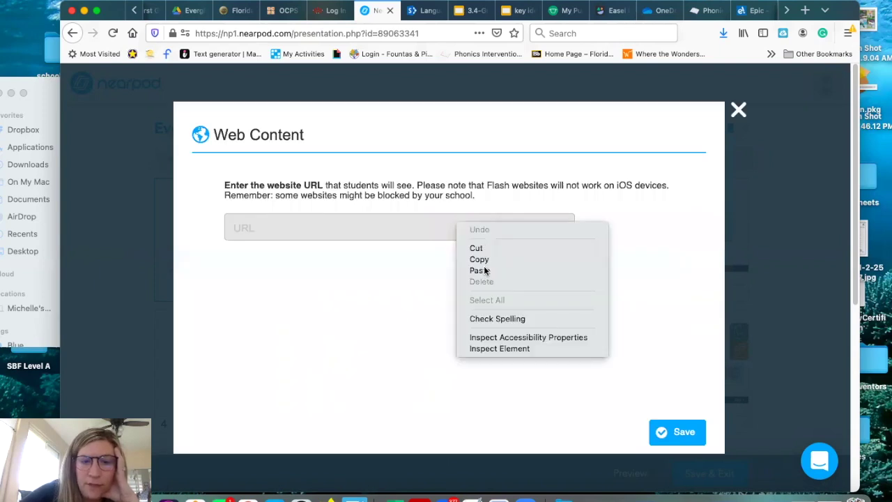
pyautogui.click(479, 271)
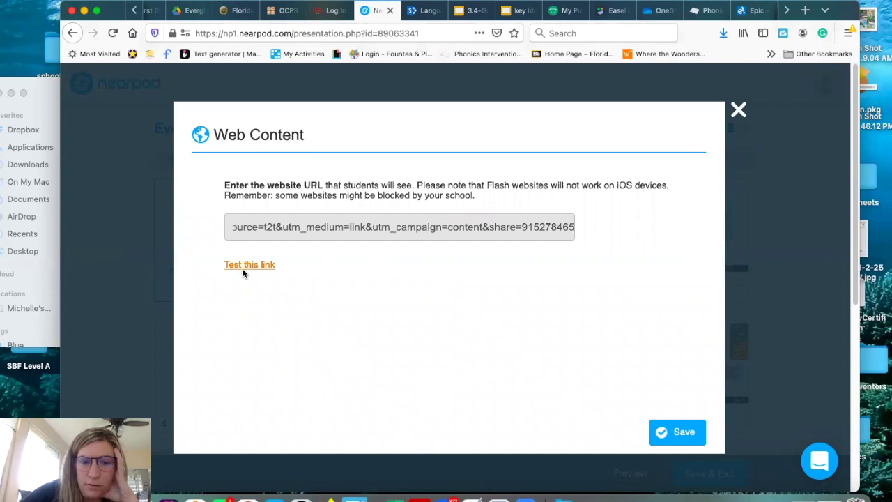
# - Test the Epic book link by starting to read the book, and save the web content to the lesson
pyautogui.click(245, 266)
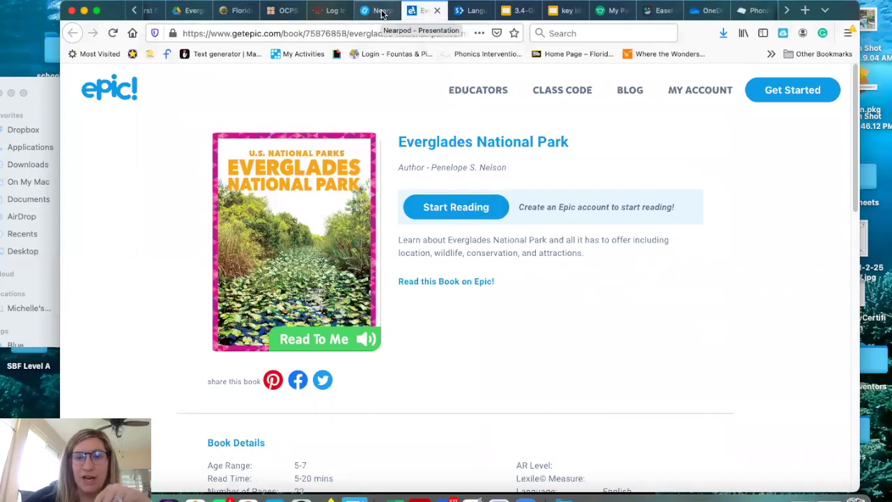
pyautogui.click(456, 214)
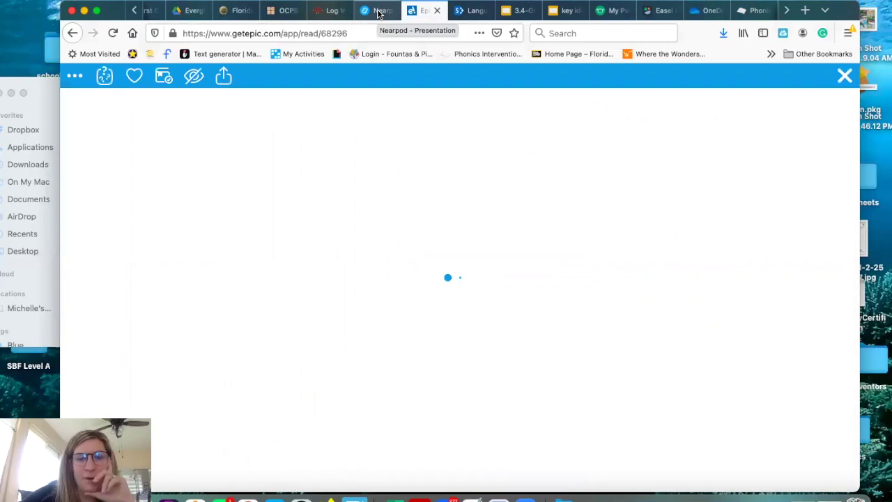
pyautogui.click(378, 13)
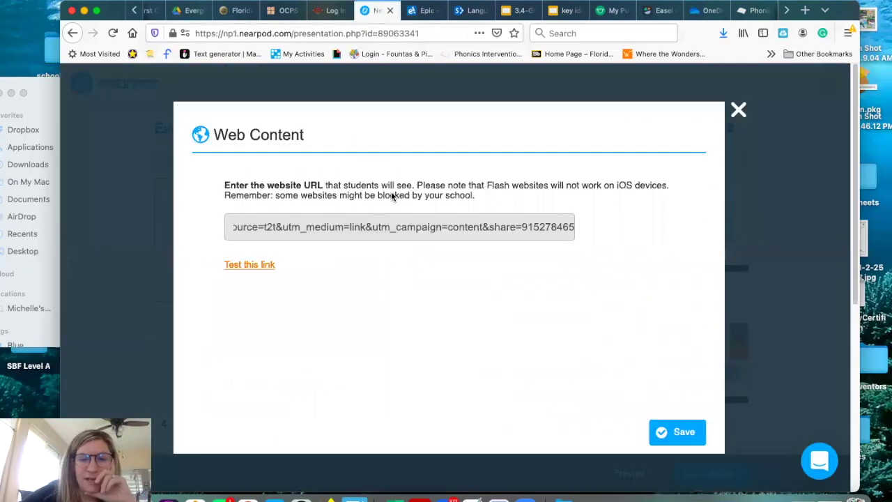
pyautogui.click(681, 433)
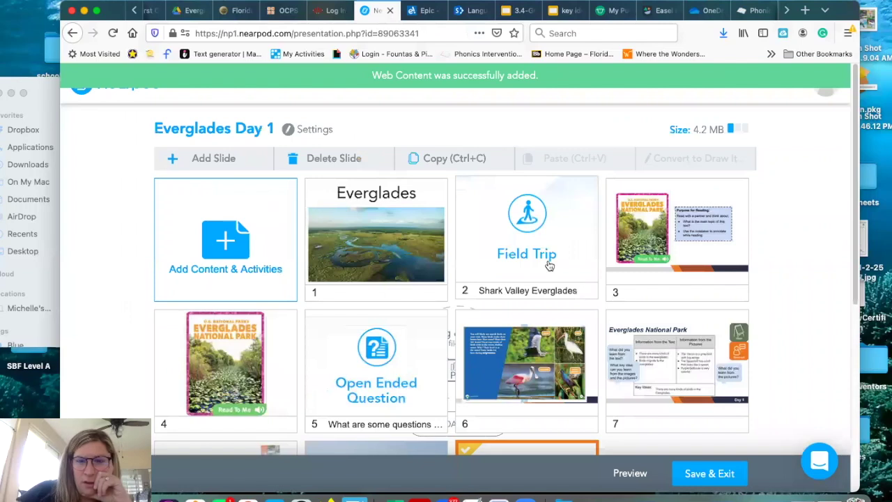
# - Delete the book cover slide and move the new web content slide into its place after the Purpose for Reading slide
pyautogui.click(370, 167)
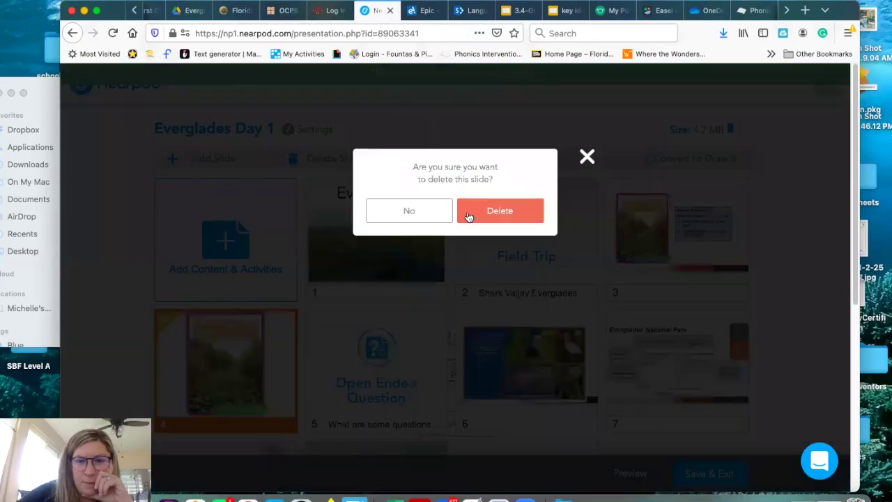
pyautogui.click(469, 217)
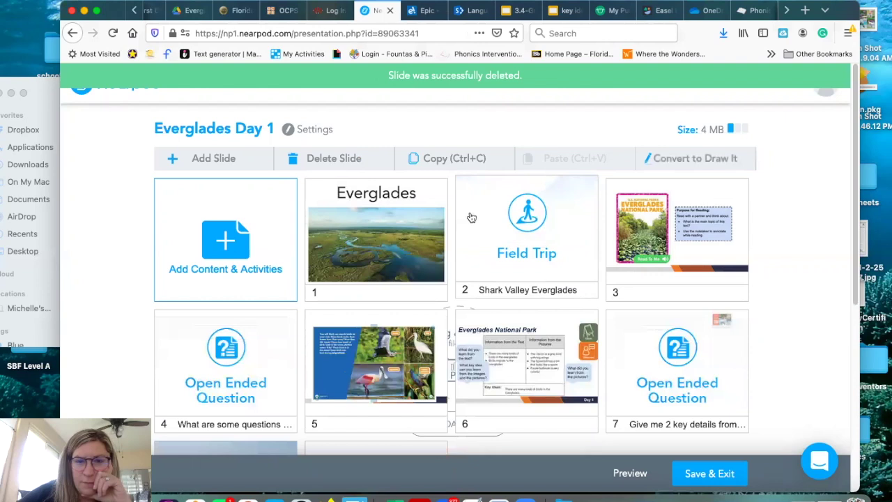
pyautogui.scroll(-1, 471, 217)
pyautogui.scroll(-5, 471, 218)
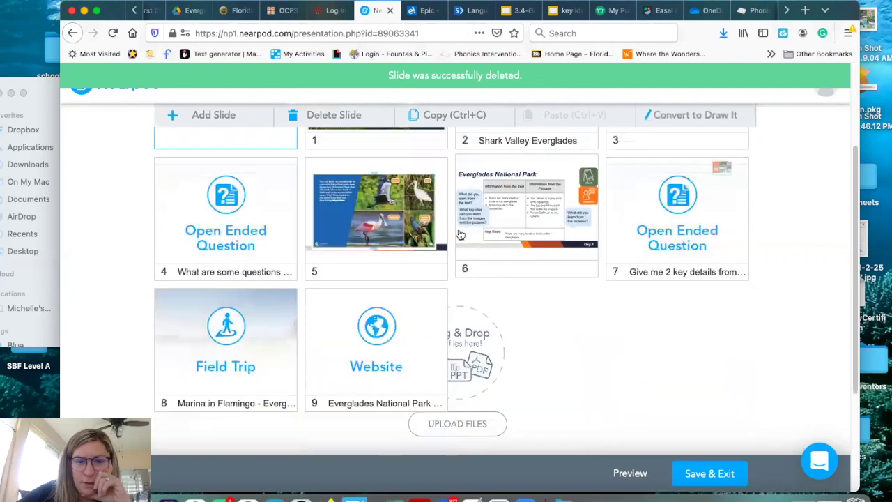
pyautogui.click(403, 338)
pyautogui.doubleClick(402, 338)
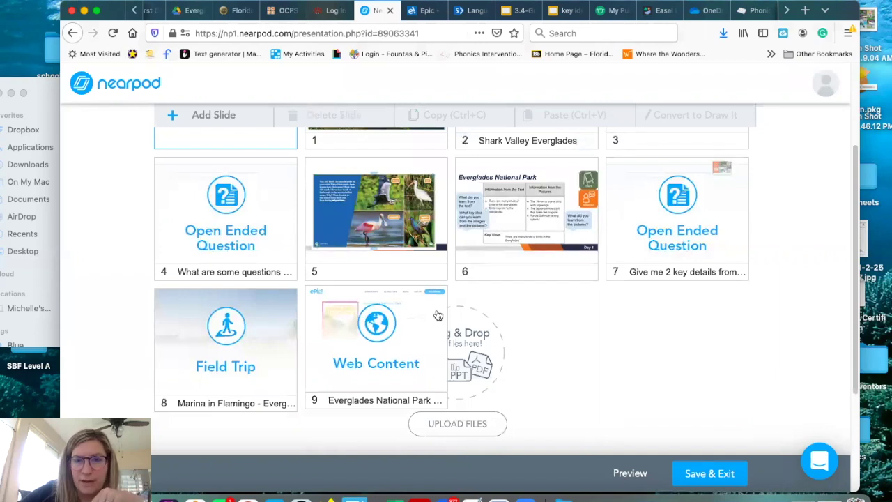
pyautogui.moveTo(438, 316); pyautogui.dragTo(614, 248)
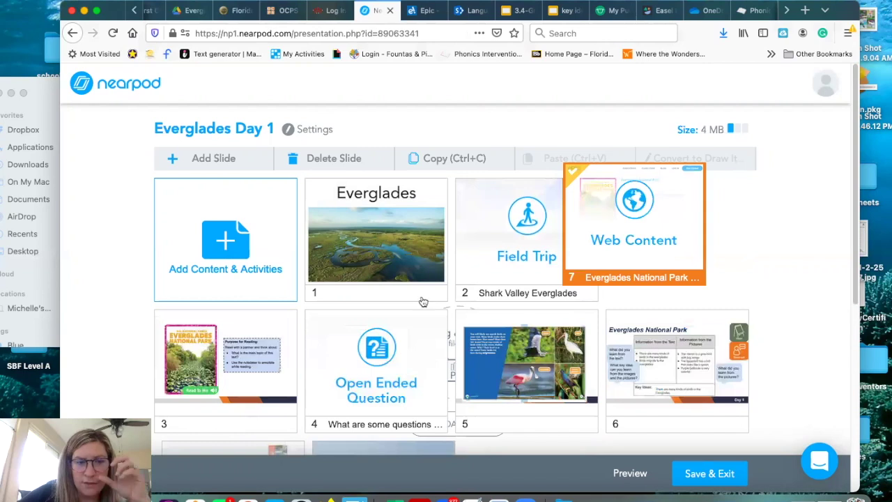
pyautogui.moveTo(326, 339); pyautogui.dragTo(175, 342)
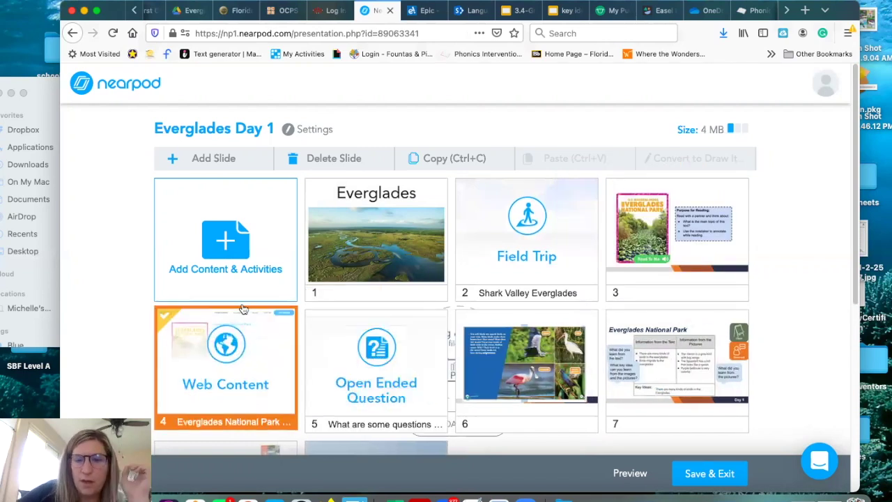
# - Check the order of the remaining slides, and save and exit the Everglades Day 1 lesson
pyautogui.scroll(-2, 244, 310)
pyautogui.scroll(-3, 688, 203)
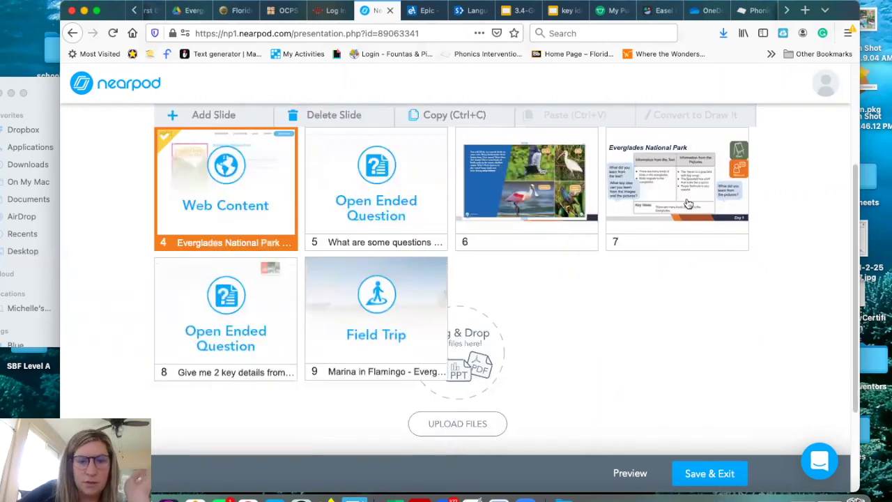
pyautogui.click(702, 472)
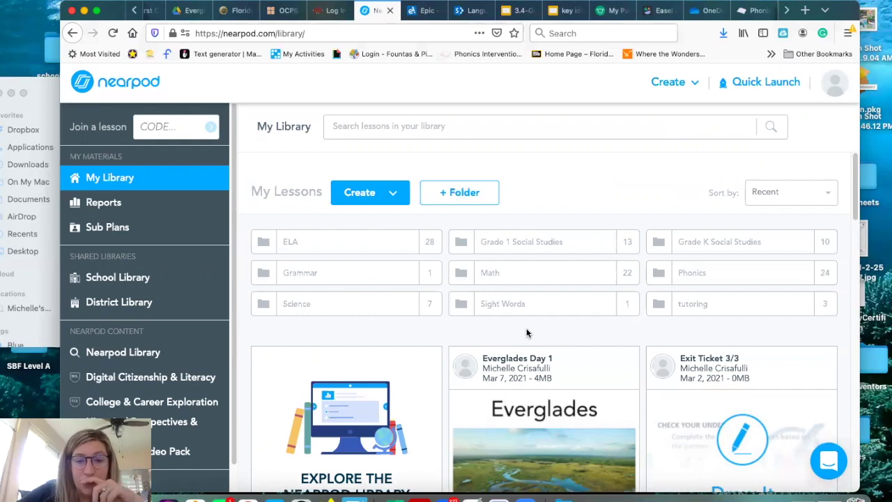
# - Preview Everglades Day 1 from the library, paging through all its slides and looking around the final Marina in Flamingo field trip
pyautogui.scroll(-3, 526, 329)
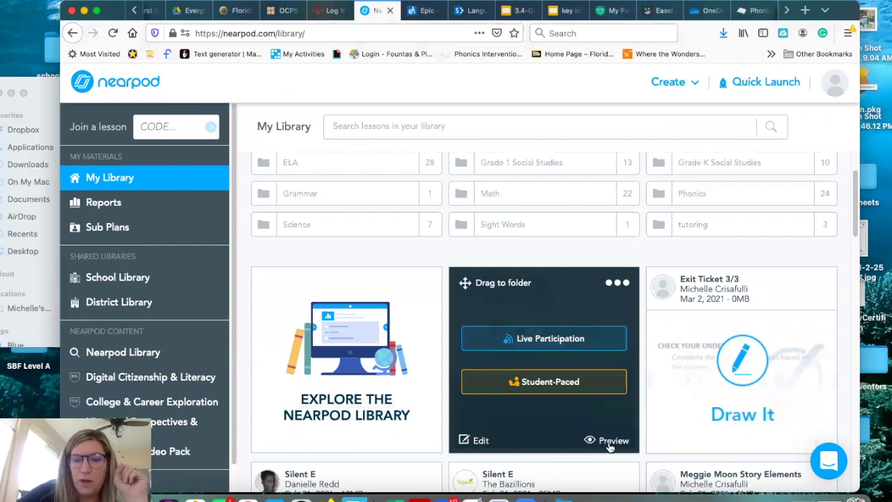
pyautogui.click(513, 331)
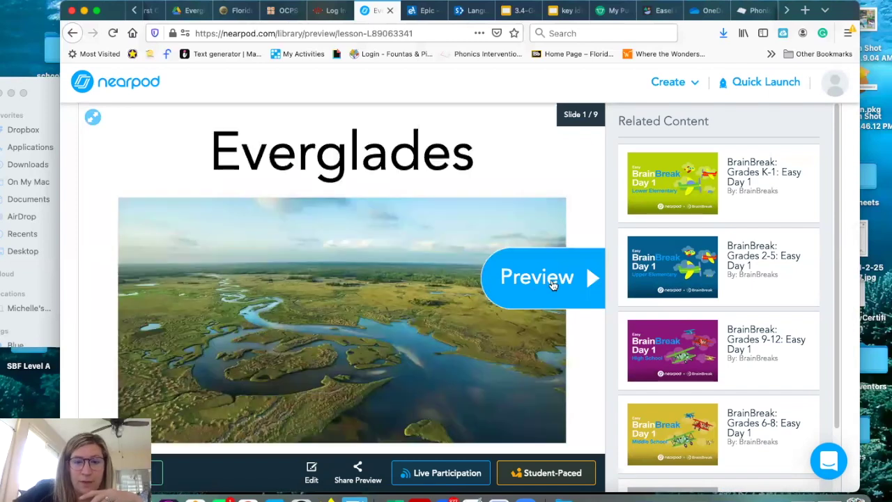
pyautogui.click(552, 280)
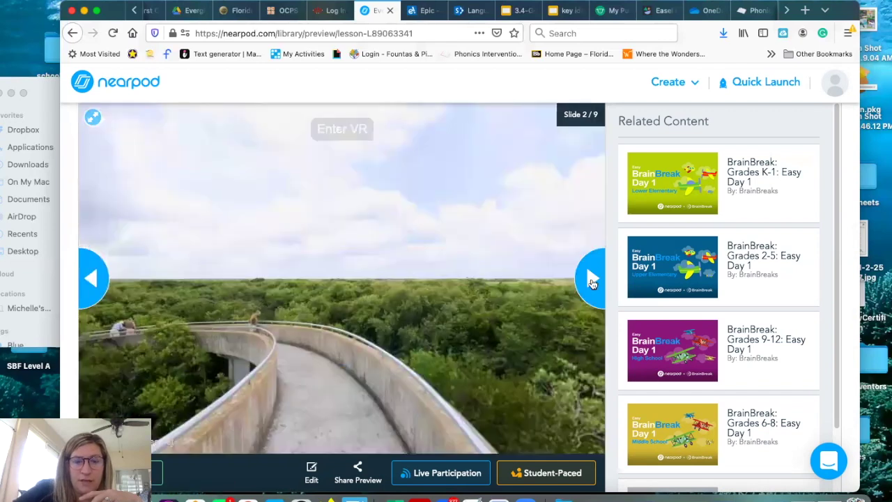
pyautogui.click(591, 281)
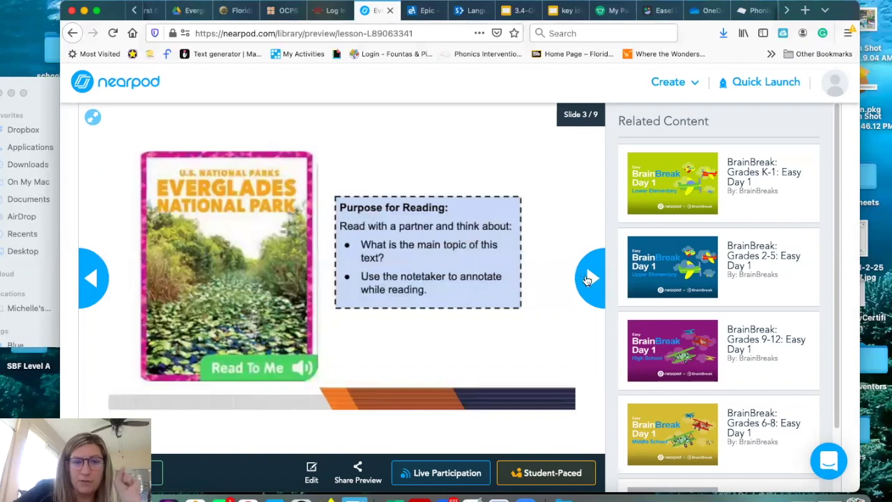
pyautogui.click(590, 278)
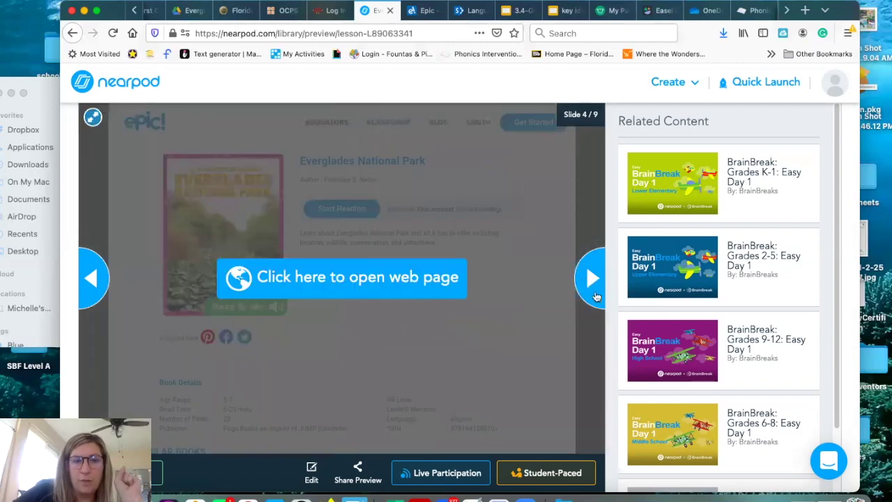
pyautogui.click(593, 282)
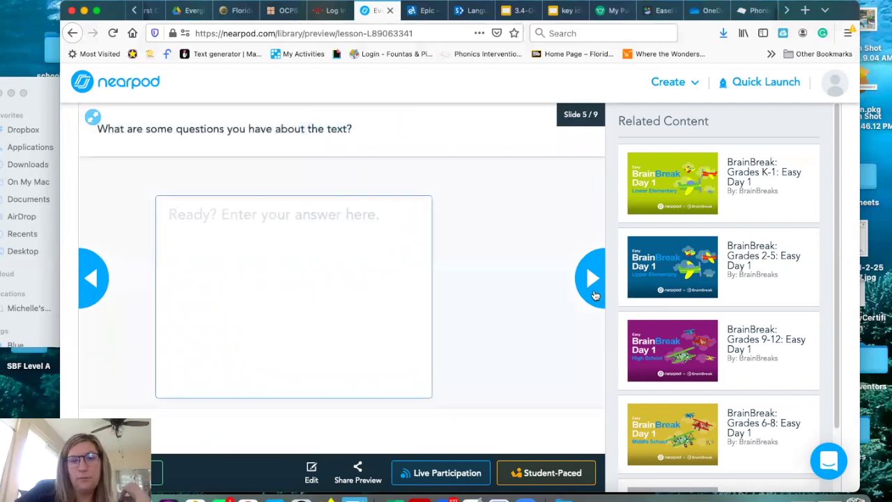
pyautogui.click(590, 274)
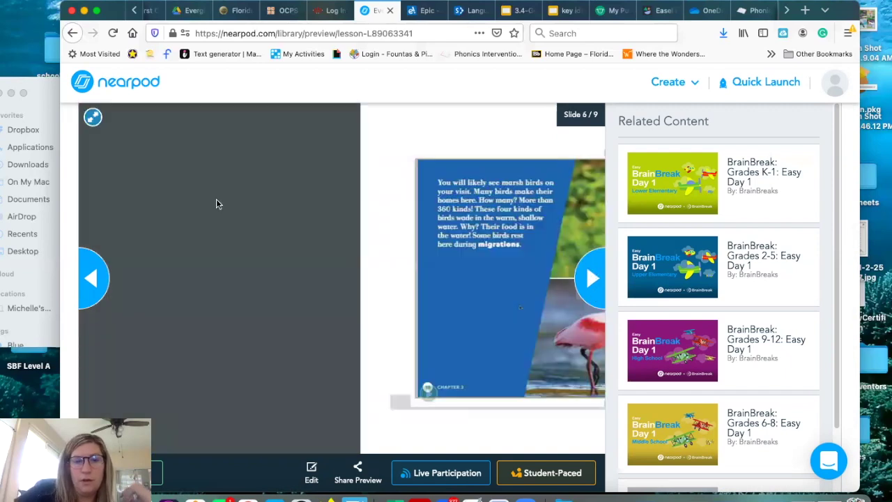
pyautogui.click(594, 279)
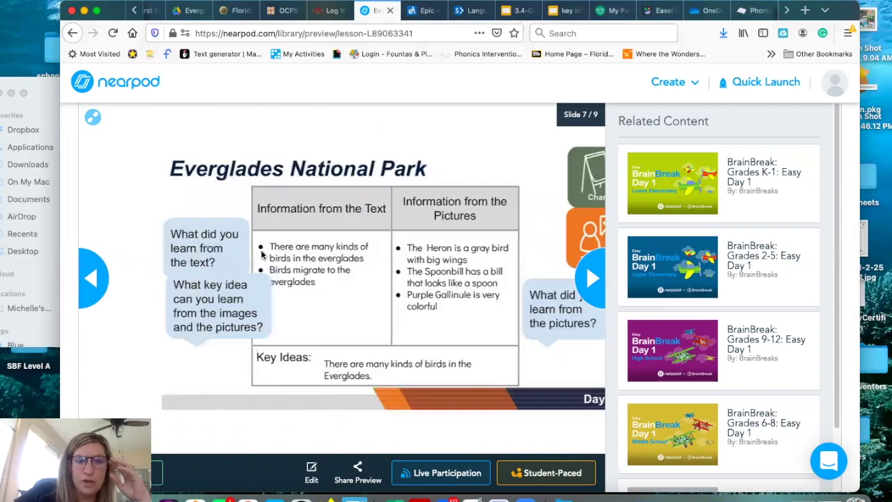
pyautogui.click(594, 278)
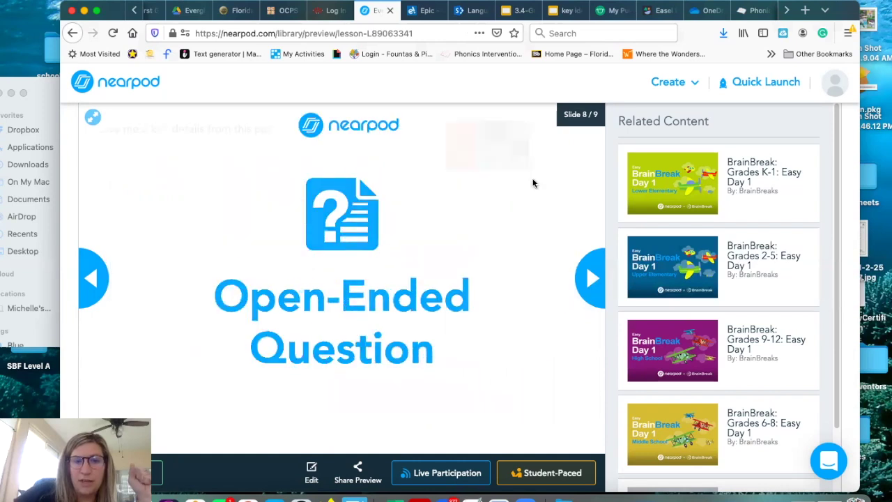
pyautogui.click(589, 277)
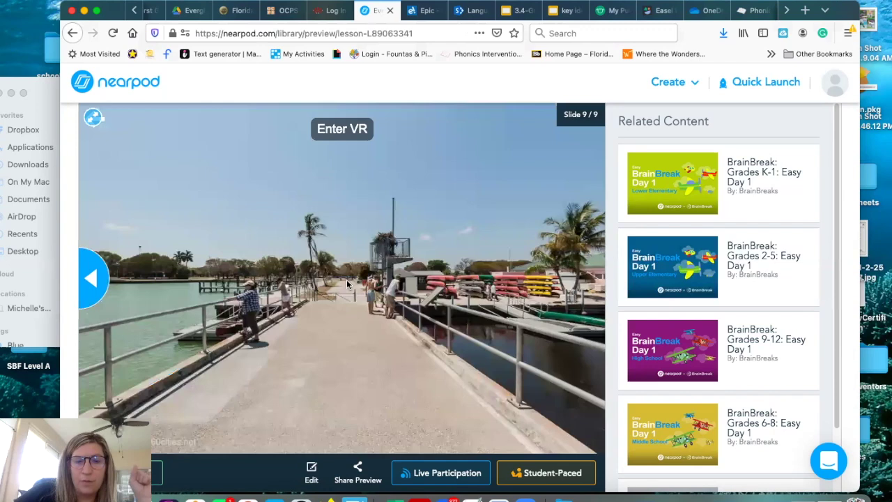
pyautogui.moveTo(563, 237); pyautogui.dragTo(556, 301)
pyautogui.moveTo(399, 426); pyautogui.dragTo(406, 417)
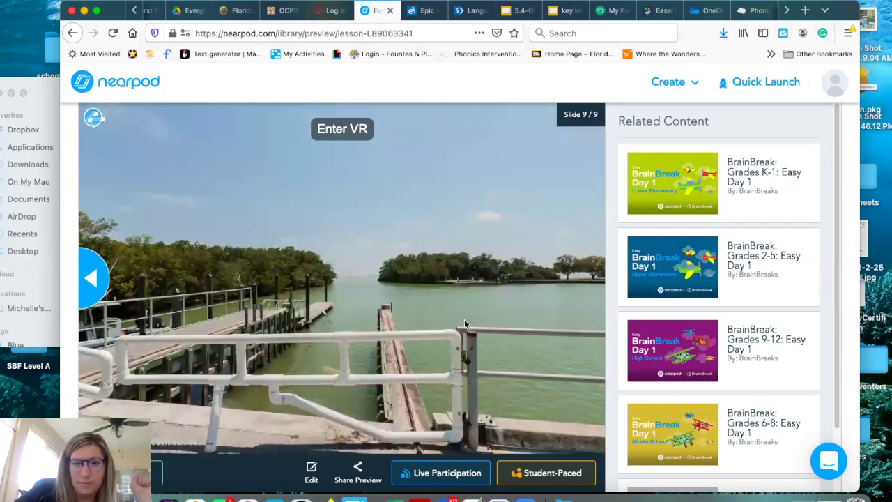
# - Look around the final Marina in Flamingo field trip once more and return from the preview to the lesson library
pyautogui.moveTo(464, 319); pyautogui.dragTo(252, 199)
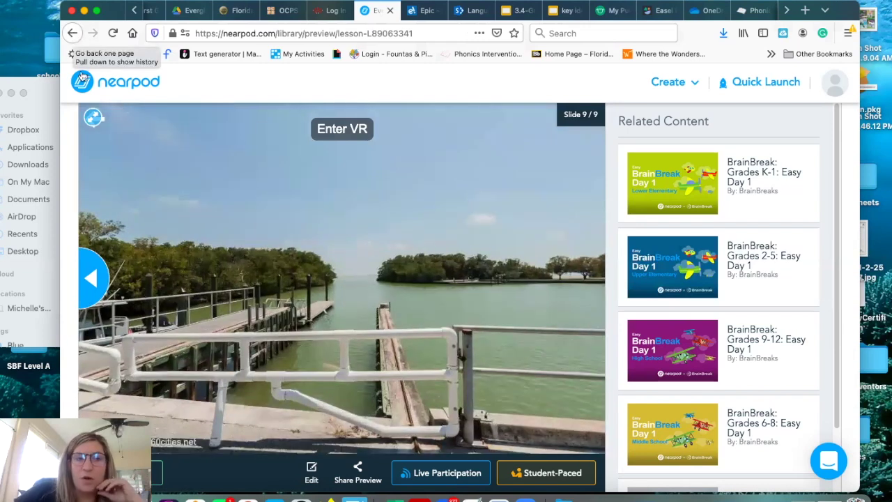
pyautogui.click(73, 35)
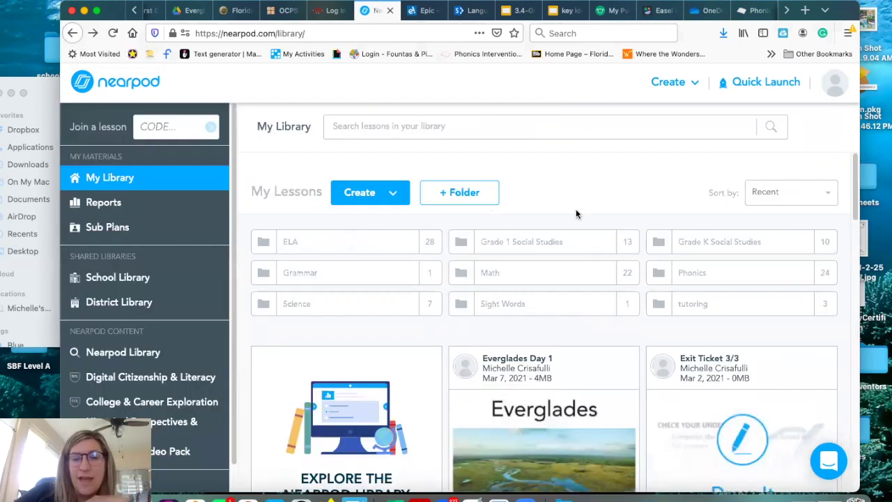
# - Launch Everglades Day 1 in Live Participation mode to view the student join code, and leave the live session
pyautogui.scroll(-1, 576, 214)
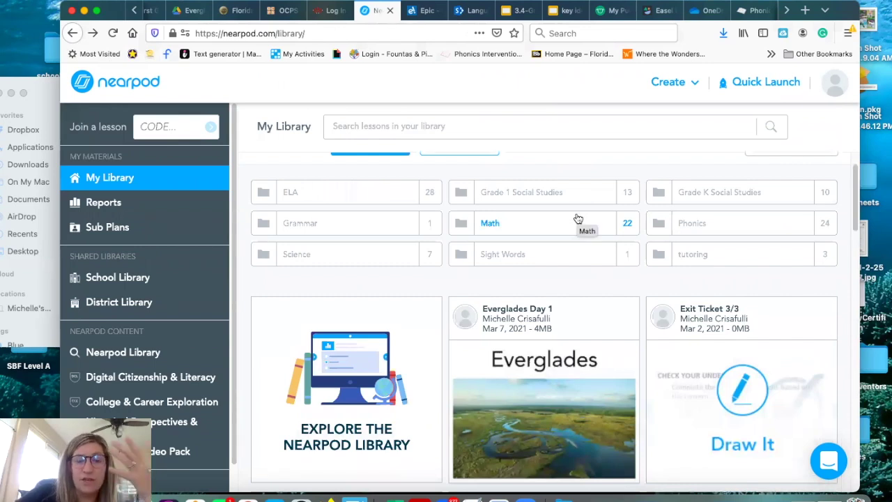
pyautogui.scroll(-1, 585, 258)
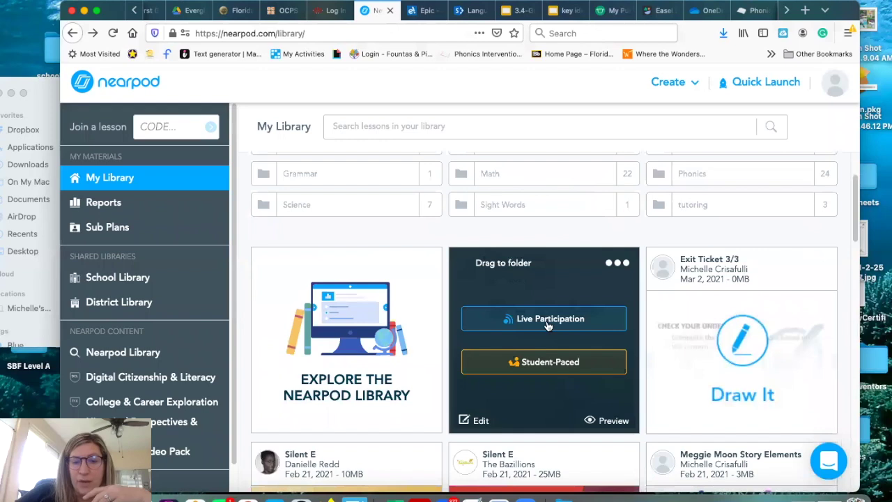
pyautogui.click(545, 320)
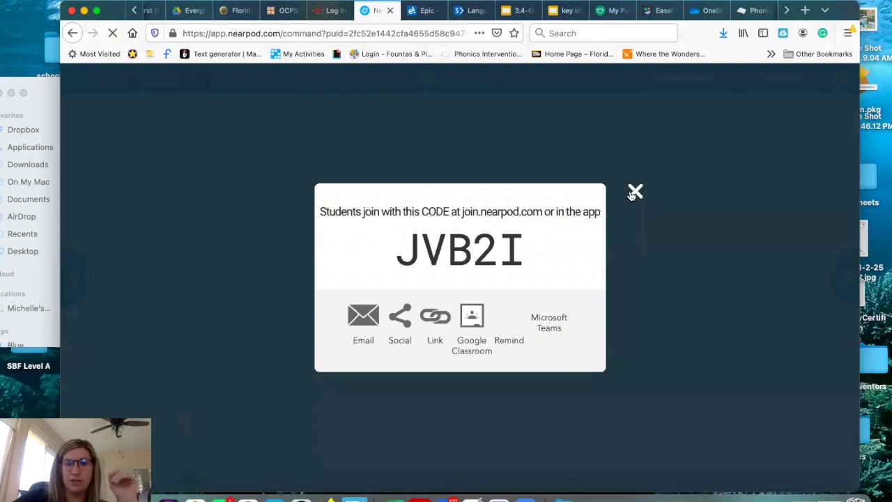
pyautogui.click(634, 191)
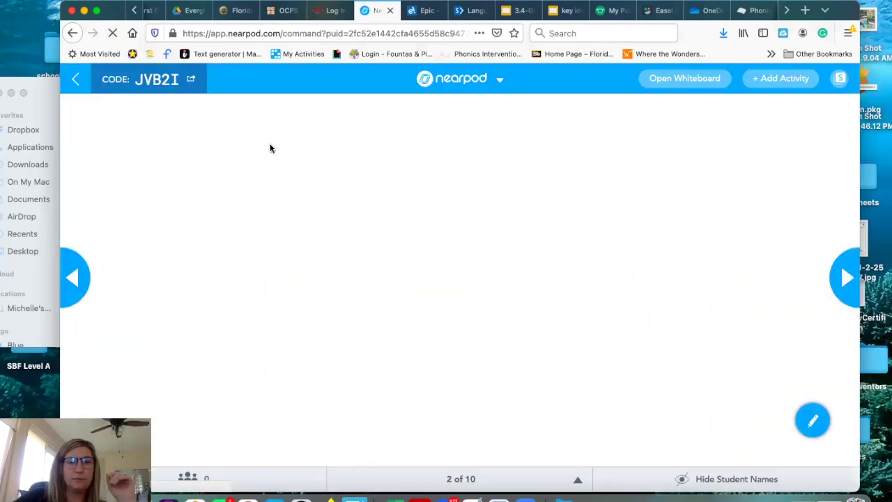
pyautogui.click(75, 82)
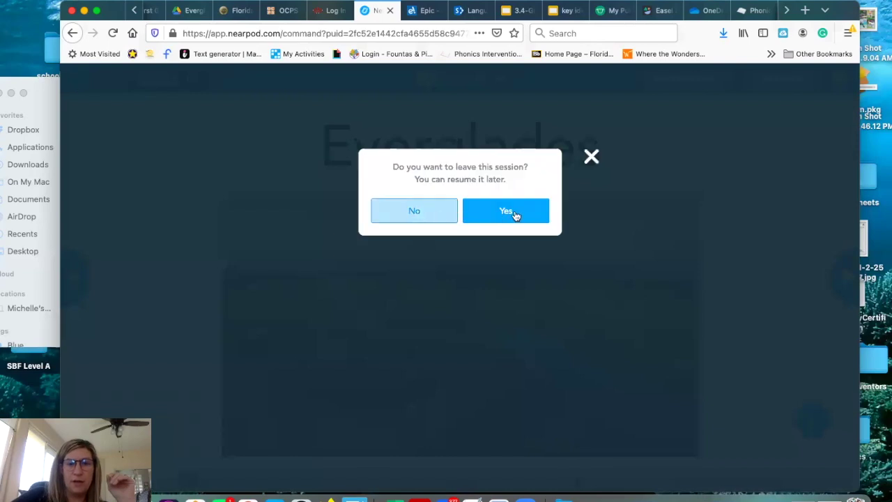
pyautogui.click(138, 326)
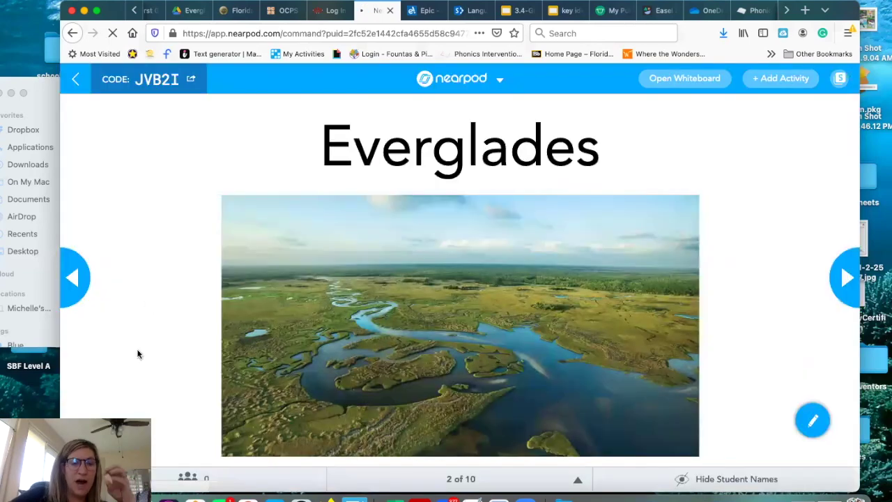